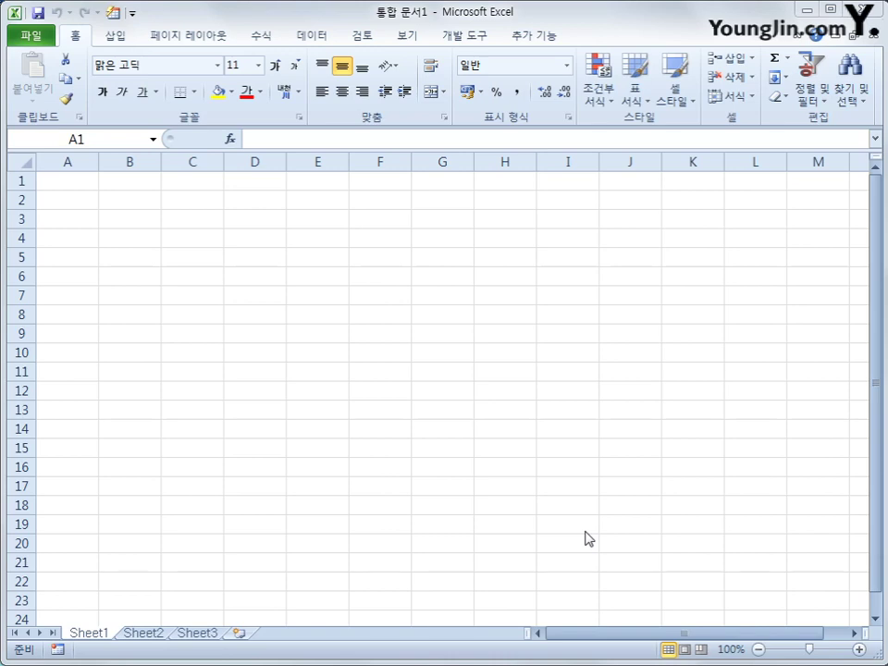
# Open the workbook 기본작업 from the folder C:\컴활1급\스프레드시트\이론.
pyautogui.click(300, 22)
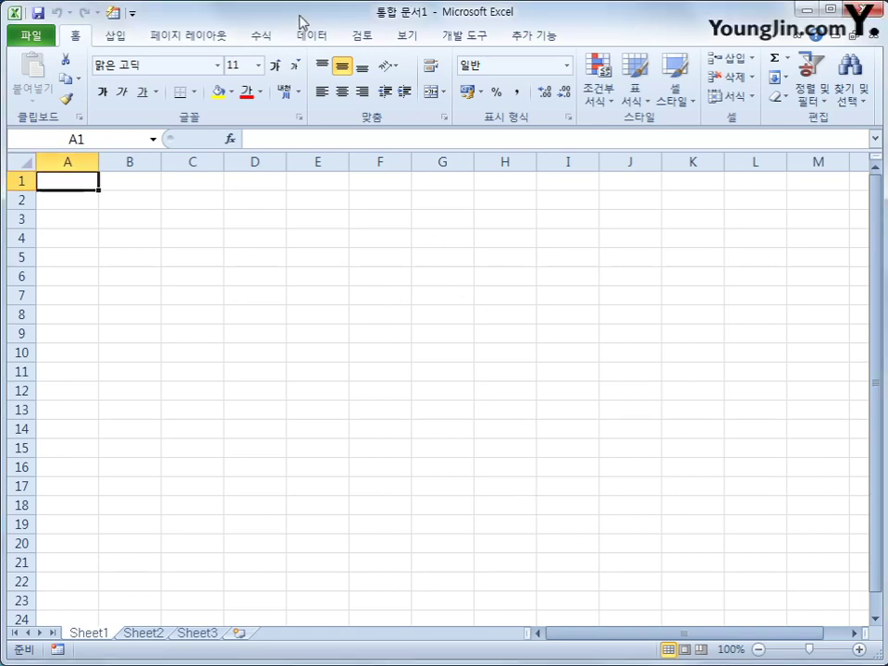
pyautogui.click(32, 37)
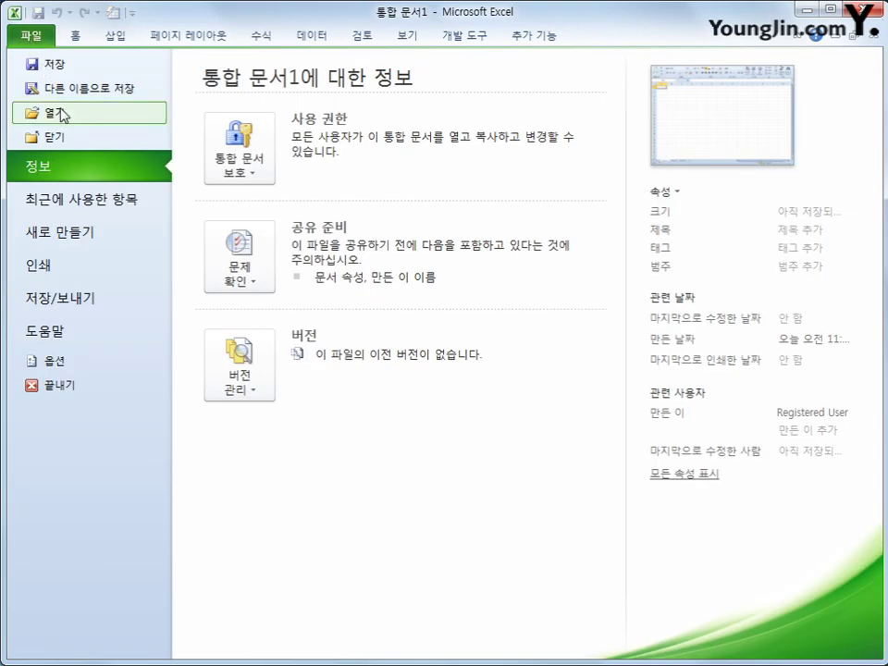
pyautogui.press('Escape')
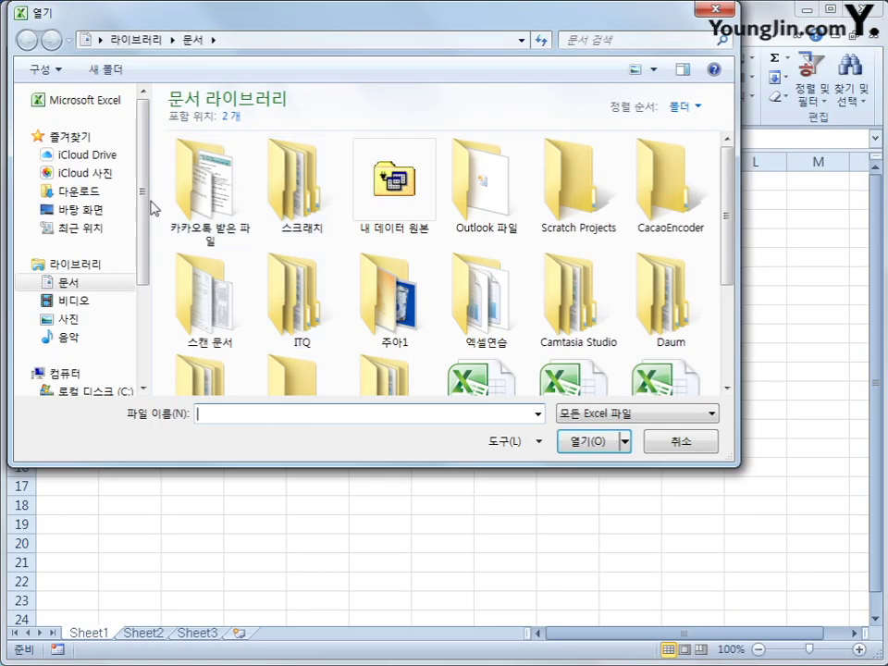
pyautogui.click(92, 391)
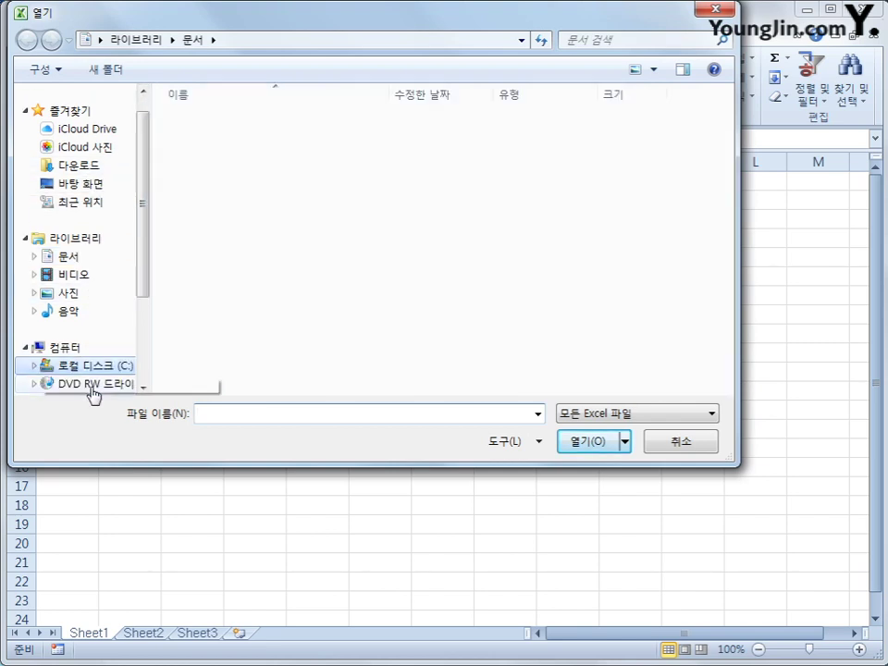
pyautogui.doubleClick(216, 366)
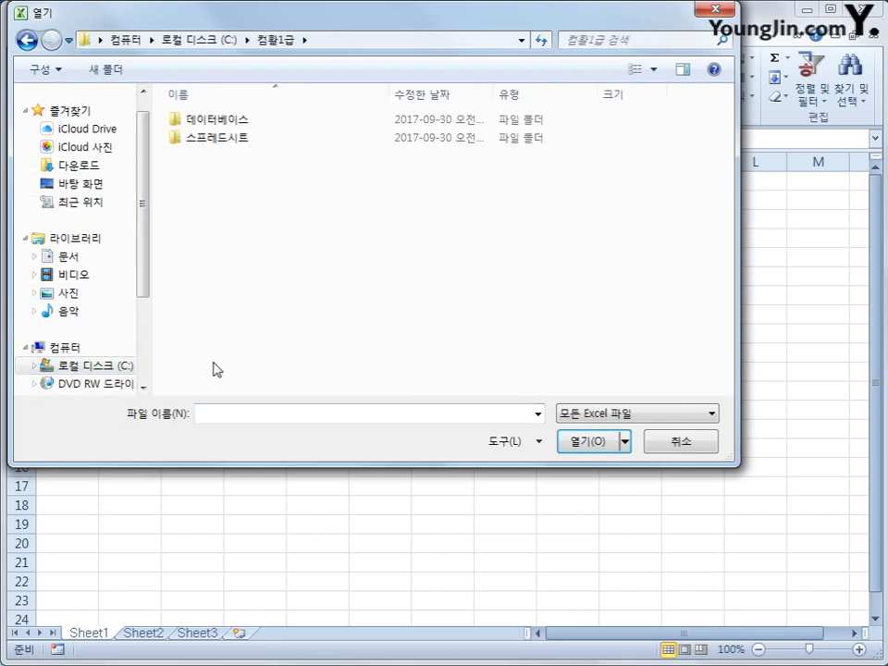
pyautogui.click(227, 143)
pyautogui.doubleClick(227, 143)
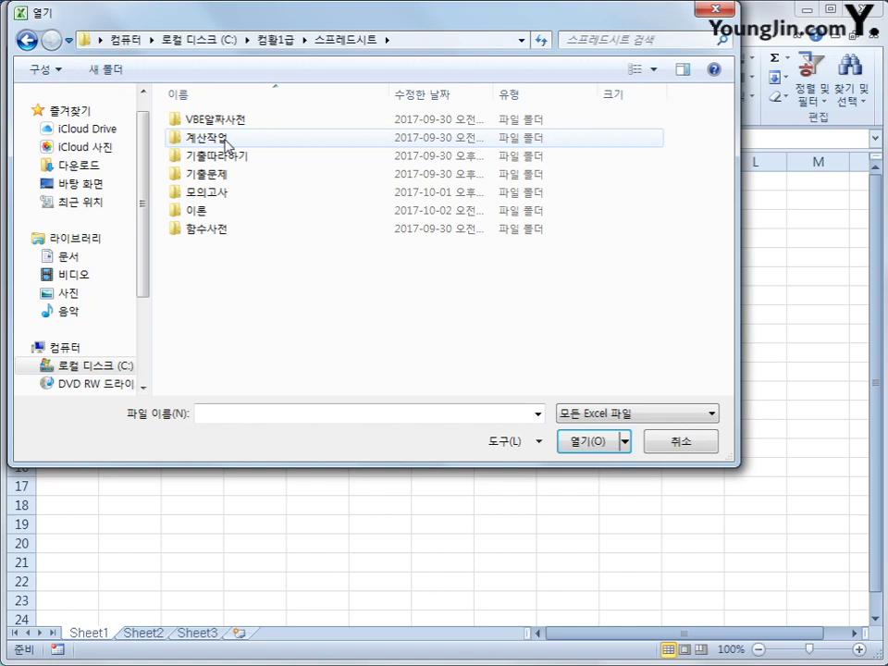
pyautogui.doubleClick(256, 217)
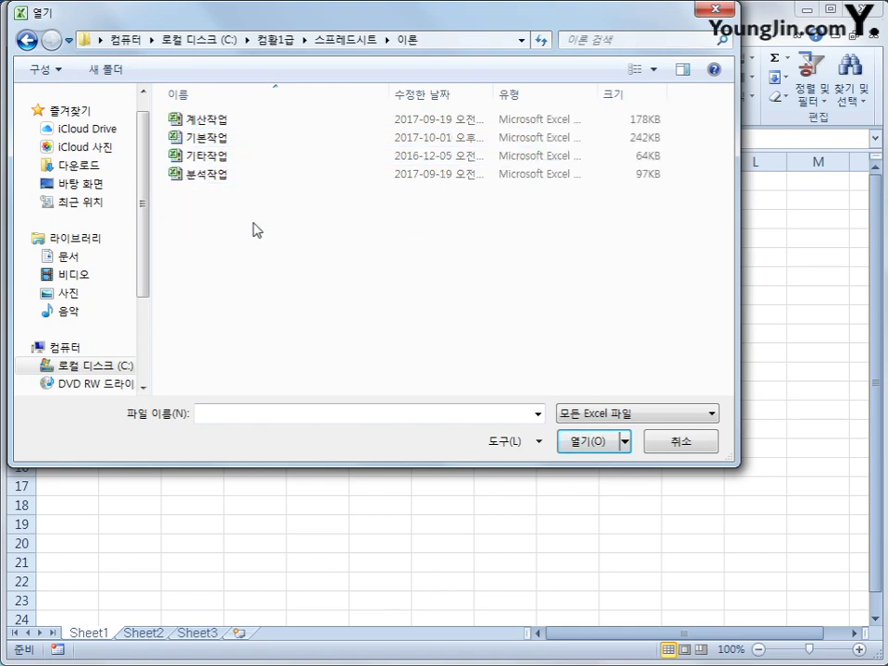
pyautogui.click(223, 138)
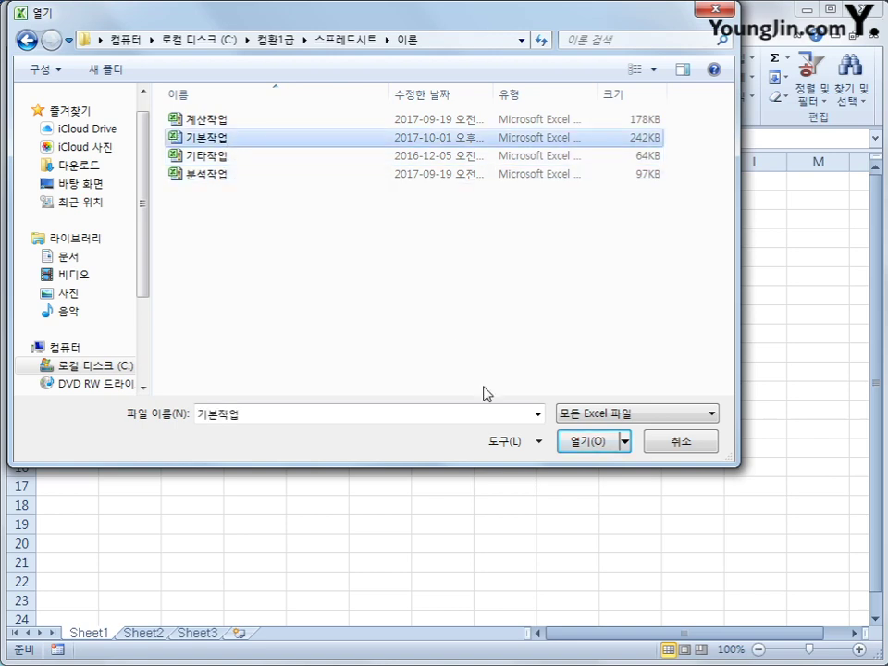
pyautogui.click(578, 445)
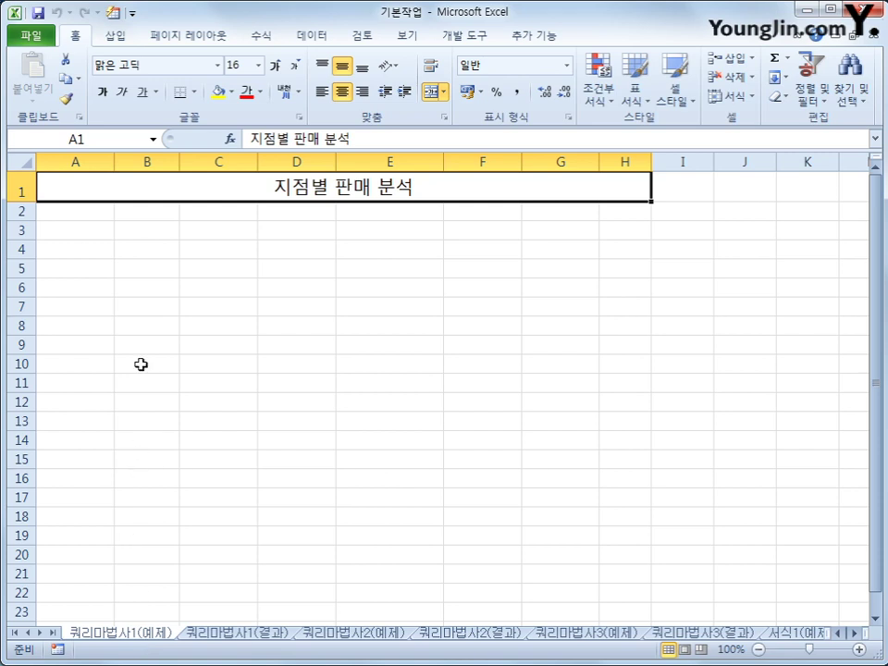
# Start a Microsoft Query import at cell A3, using the MS Access Database source and the database 판매데이터.accdb.
pyautogui.click(86, 237)
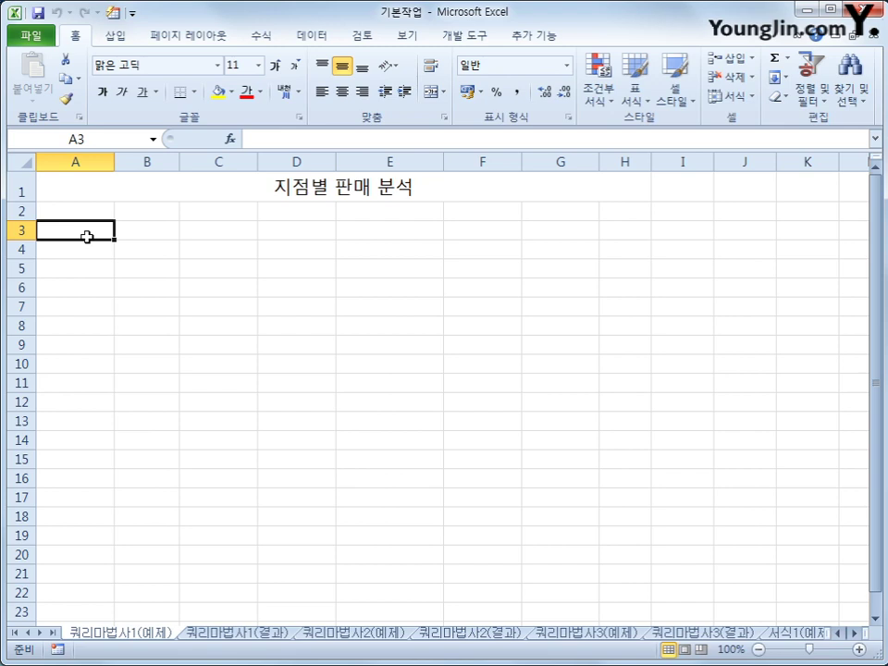
pyautogui.click(301, 39)
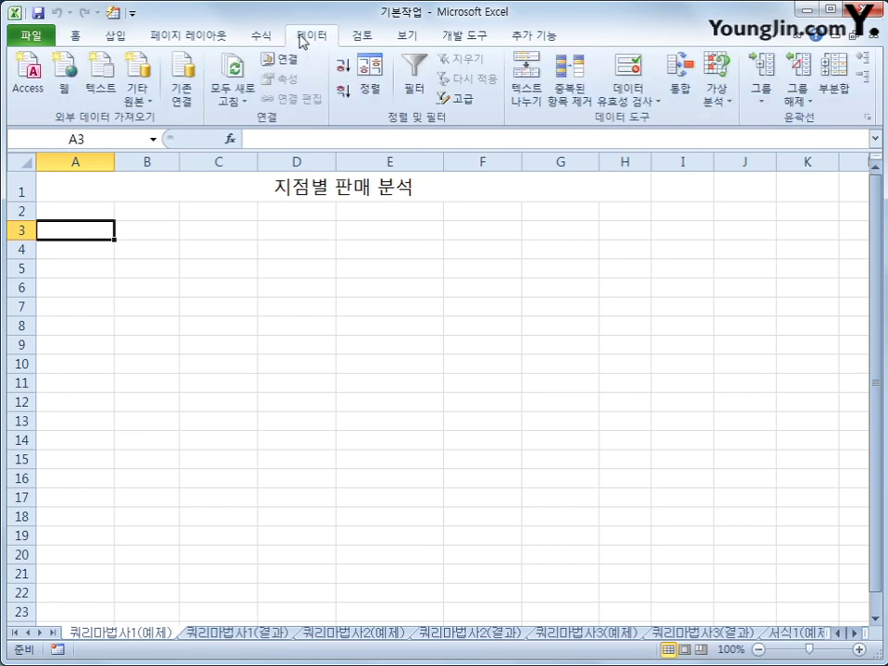
pyautogui.click(136, 100)
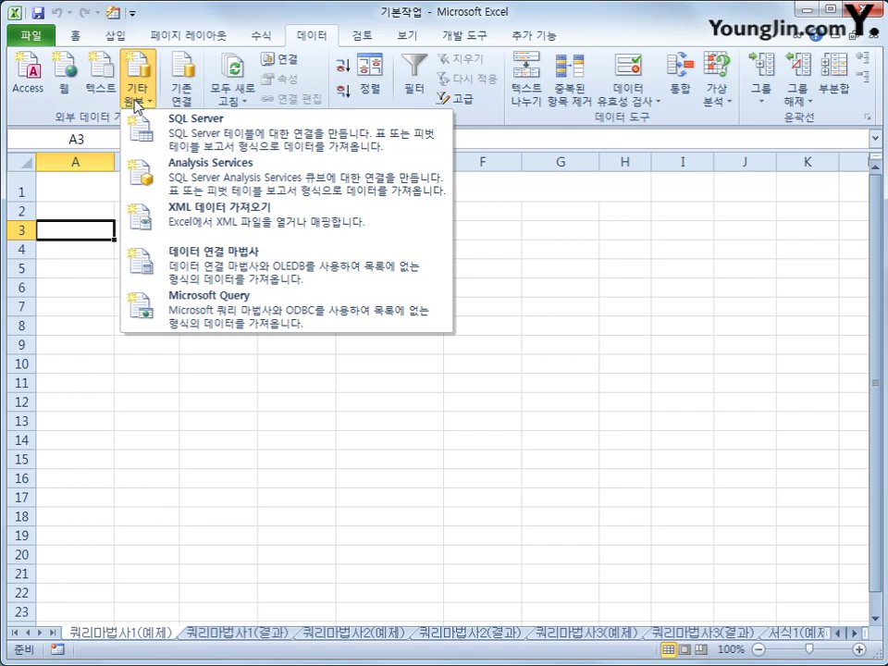
pyautogui.click(234, 311)
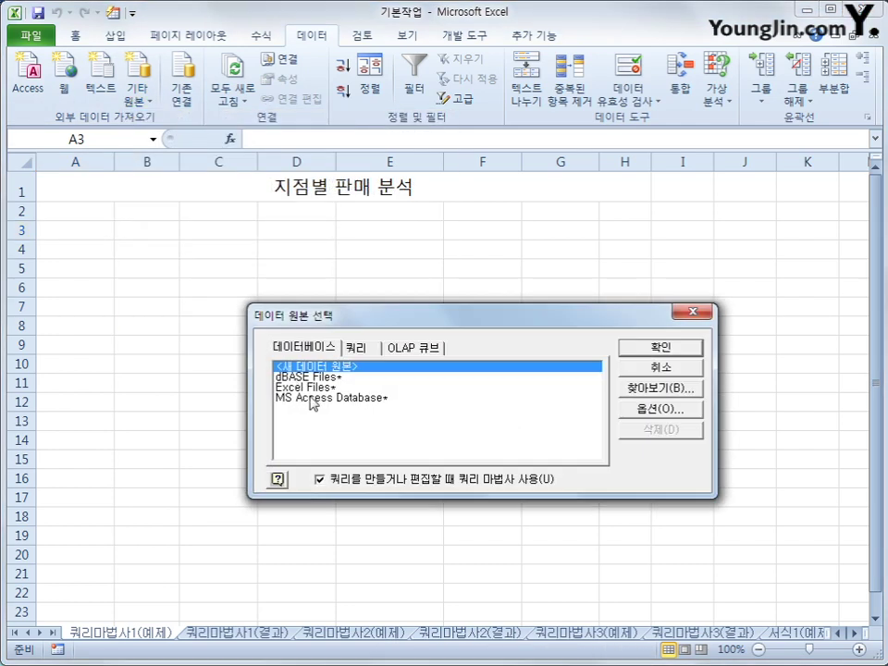
pyautogui.click(311, 400)
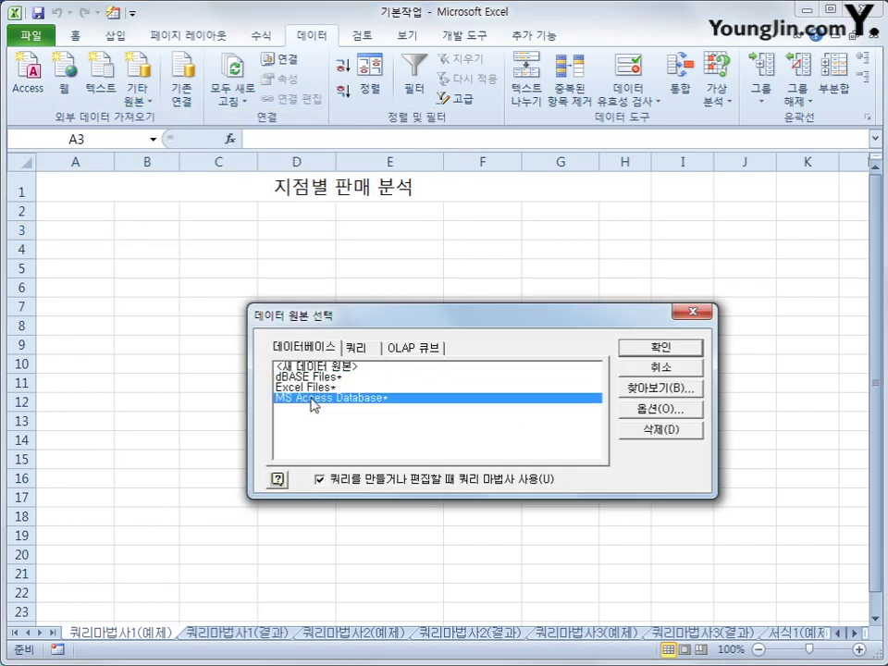
pyautogui.click(630, 352)
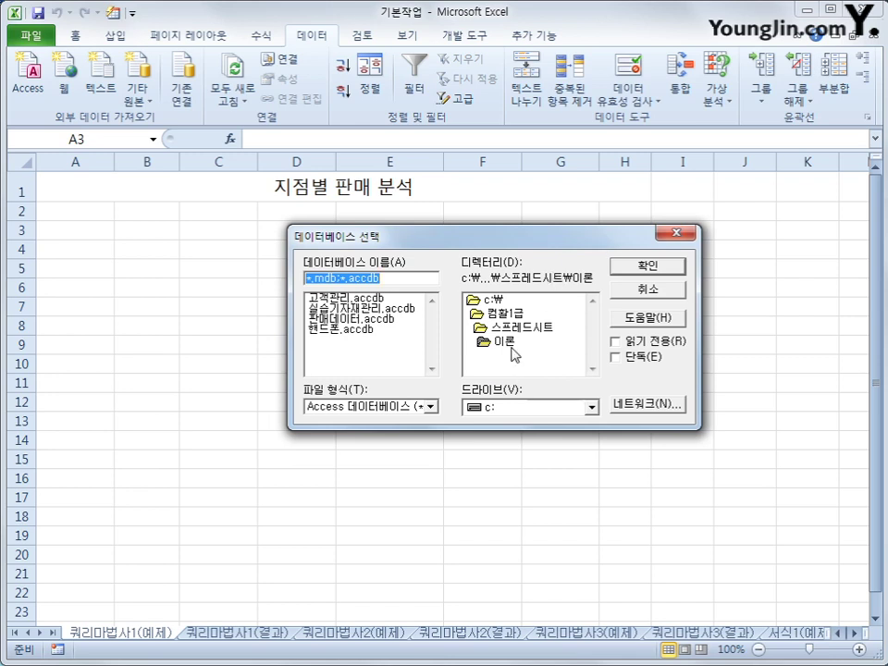
pyautogui.click(397, 320)
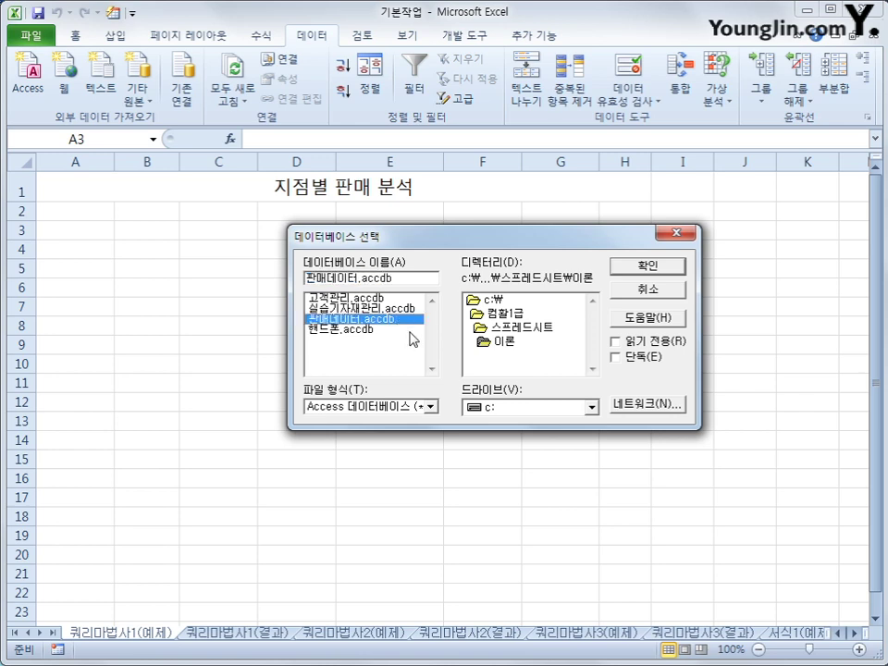
pyautogui.click(628, 275)
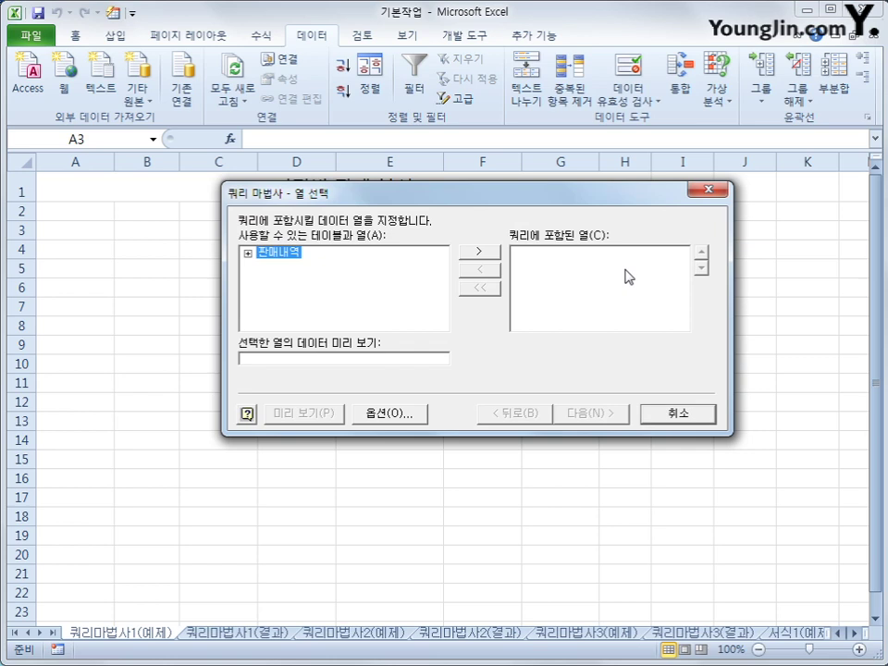
# Expand the 판매내역 table in the Query Wizard to list its columns.
pyautogui.doubleClick(289, 259)
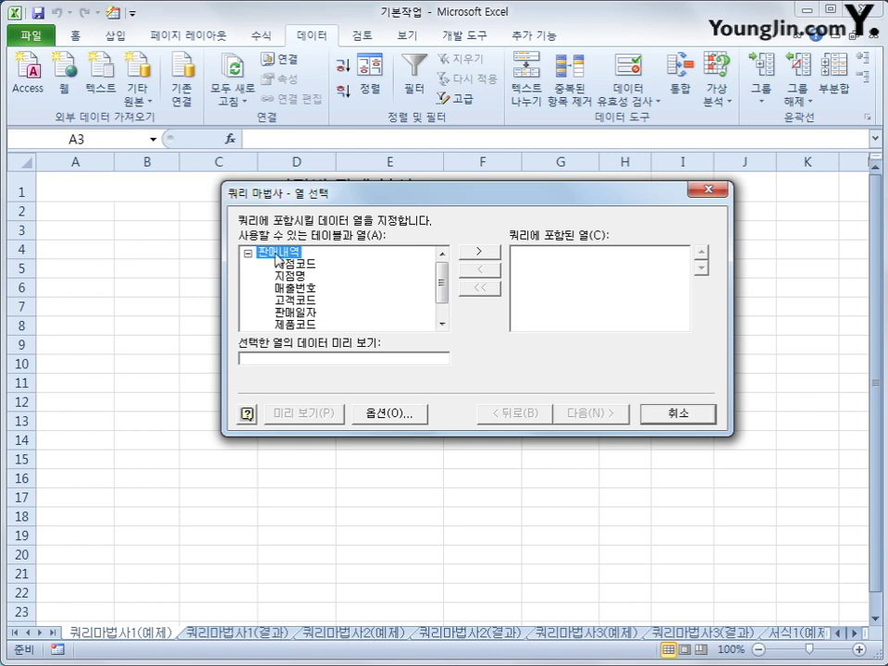
pyautogui.click(247, 253)
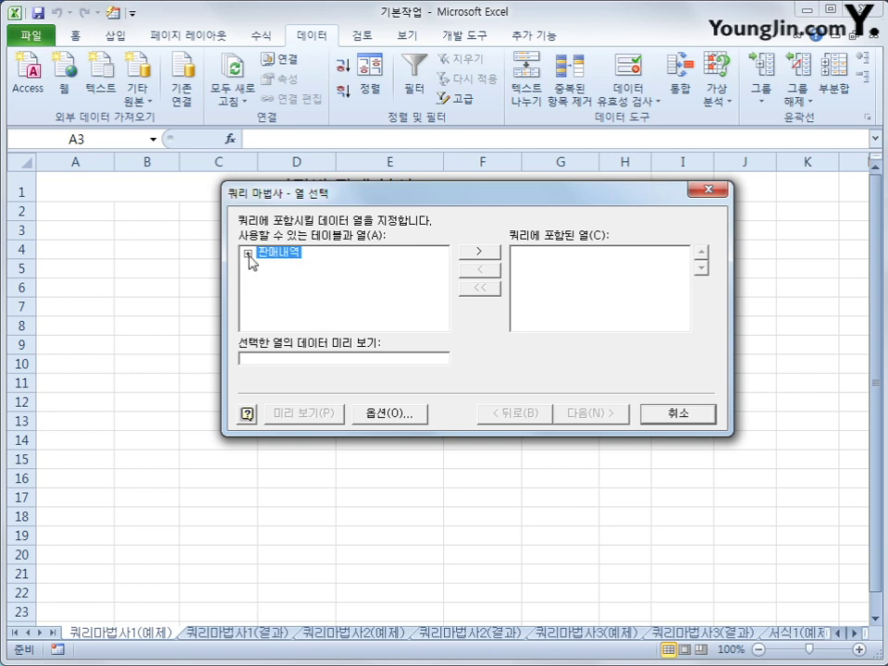
pyautogui.click(247, 253)
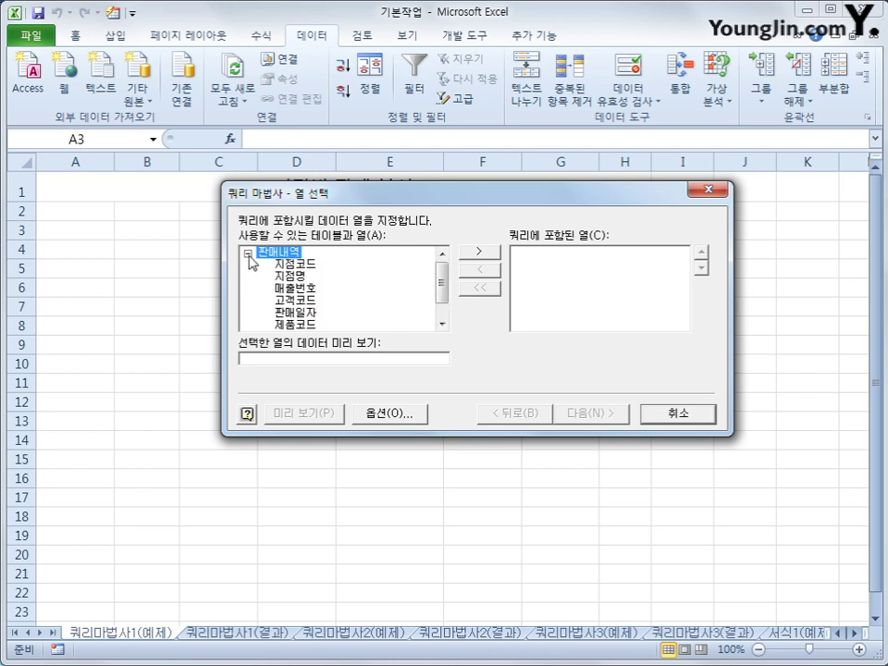
pyautogui.click(247, 252)
pyautogui.click(248, 255)
pyautogui.click(294, 264)
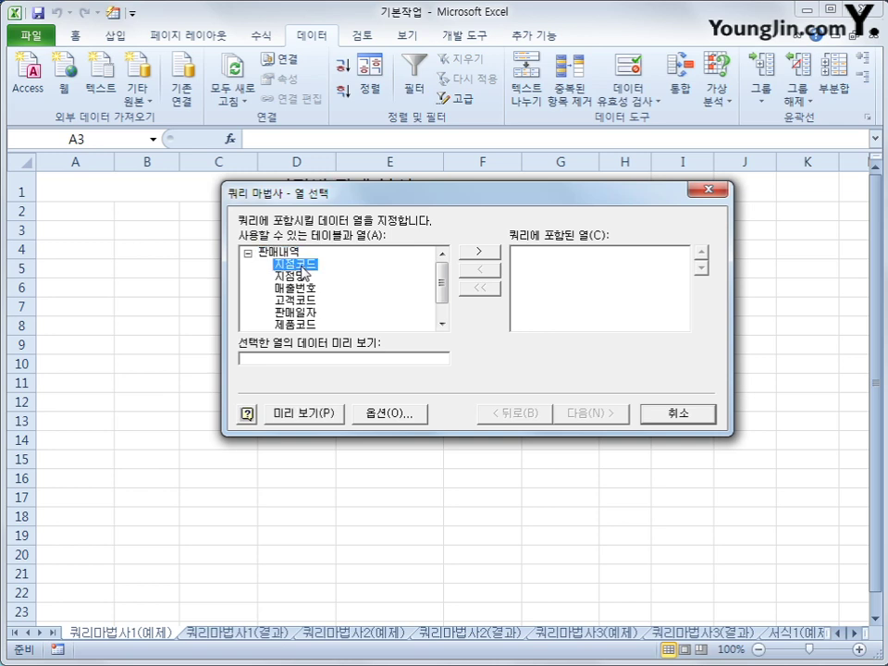
pyautogui.click(472, 254)
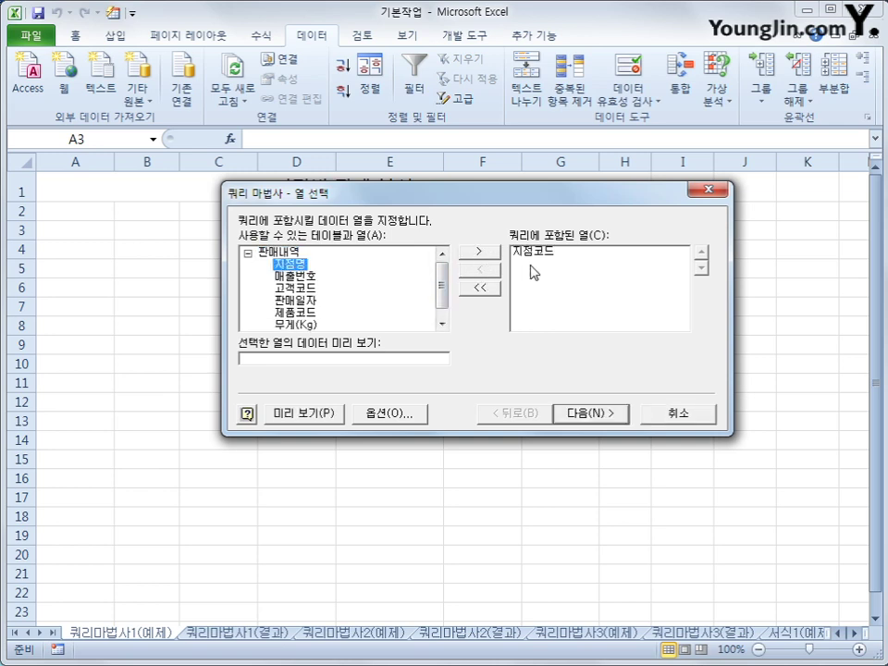
pyautogui.click(498, 290)
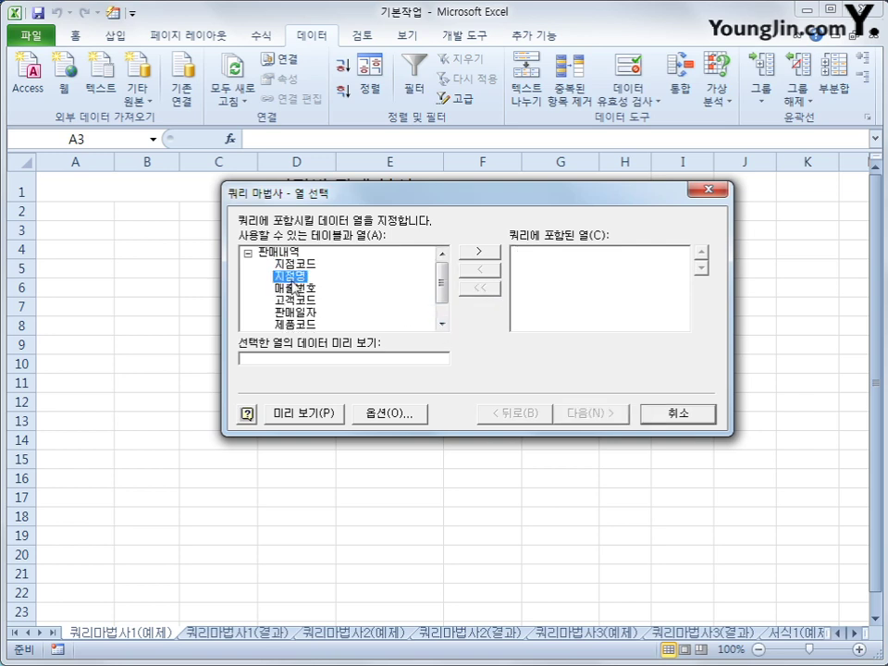
# Include 지점코드, 지점명, 매출번호, 고객코드, 판매일자, 제품코드, 무게(Kg) and 단가 in the query, in that order, and proceed to data filtering.
pyautogui.click(298, 265)
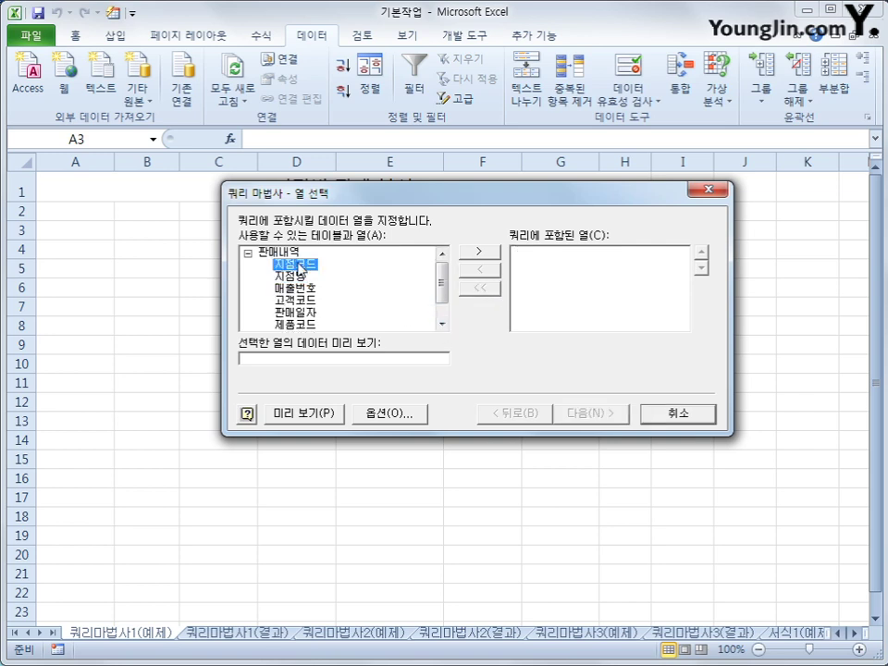
pyautogui.doubleClick(298, 265)
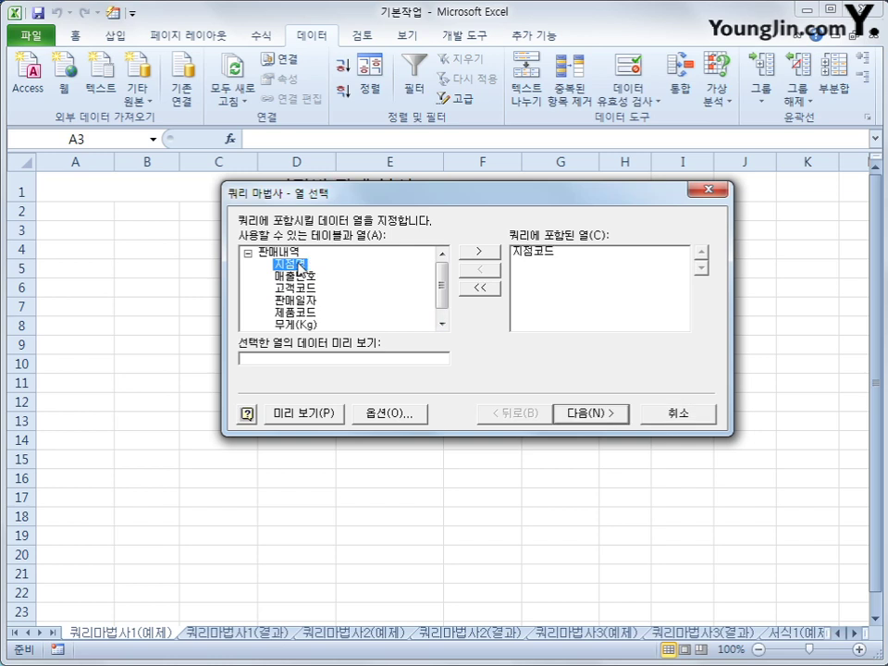
pyautogui.doubleClick(299, 265)
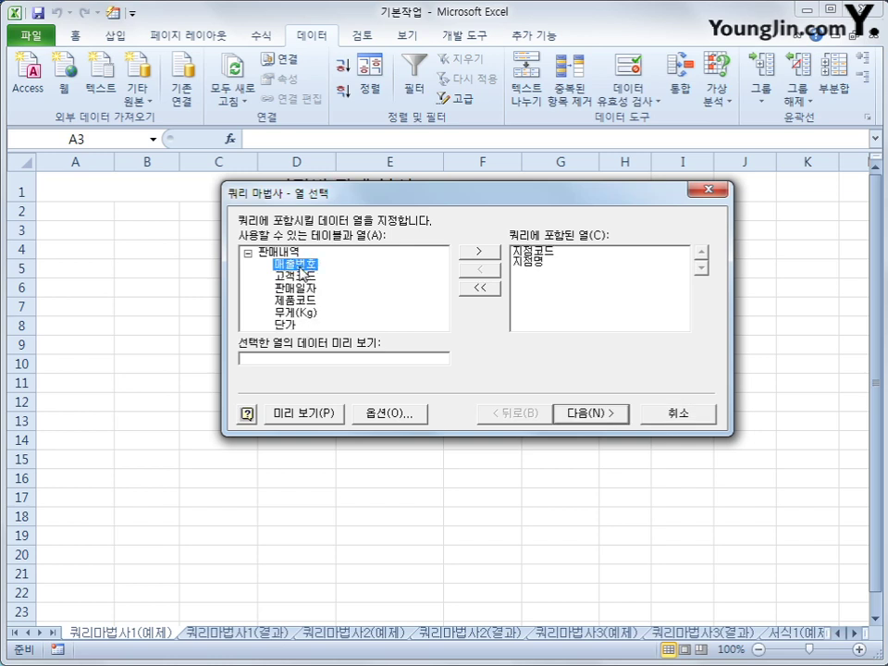
pyautogui.doubleClick(301, 266)
pyautogui.doubleClick(298, 265)
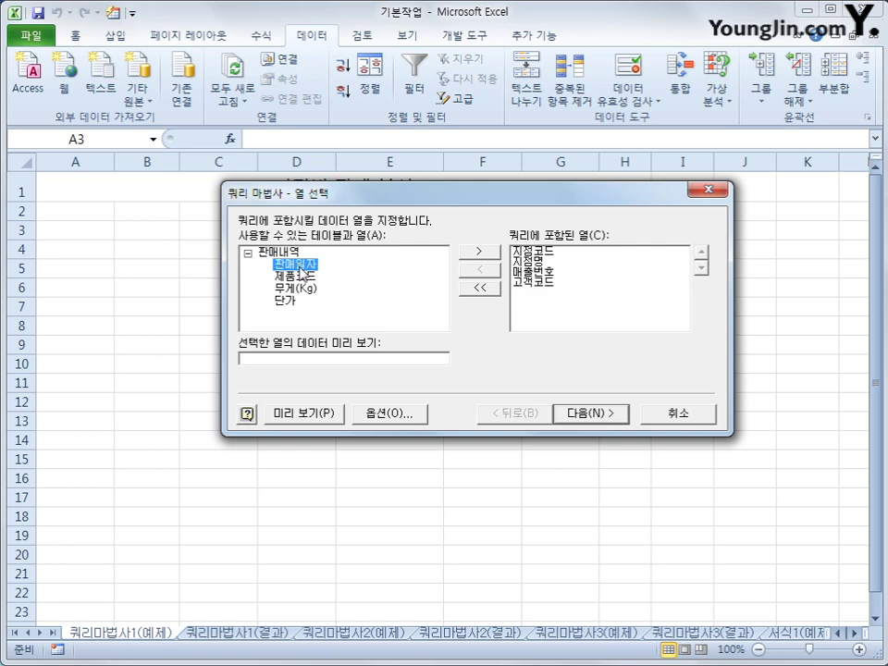
pyautogui.doubleClick(299, 265)
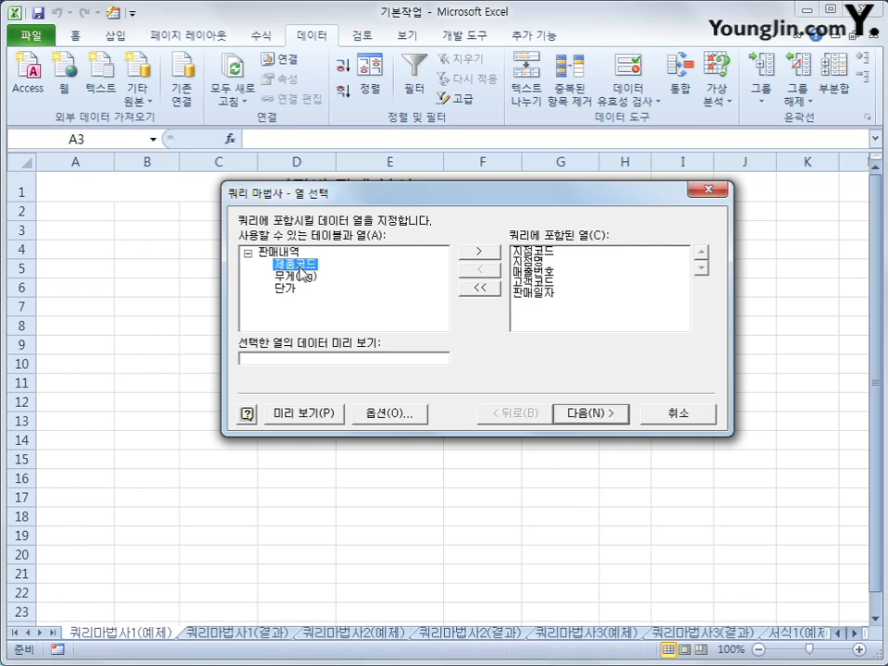
pyautogui.doubleClick(299, 265)
pyautogui.doubleClick(300, 266)
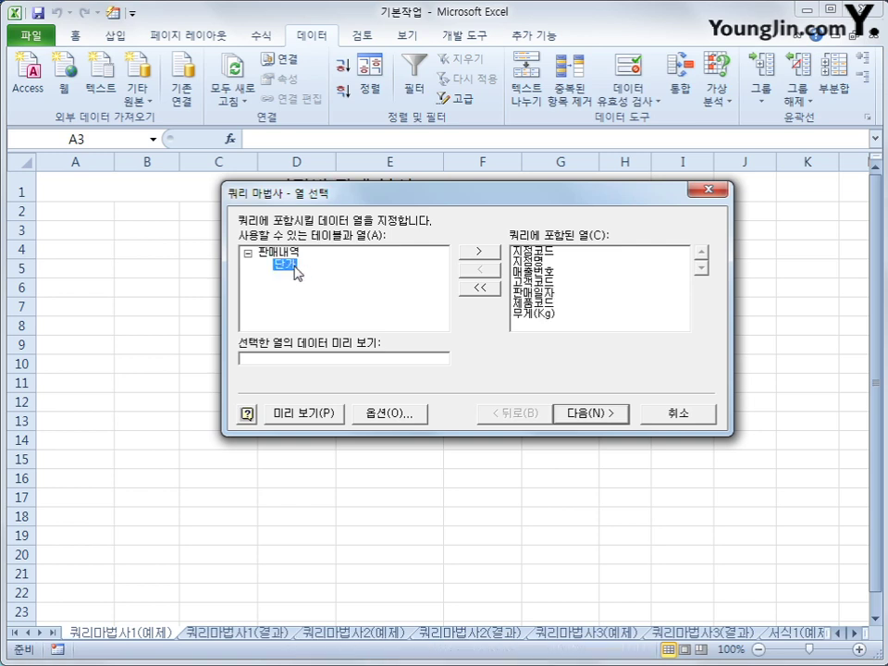
pyautogui.doubleClick(299, 267)
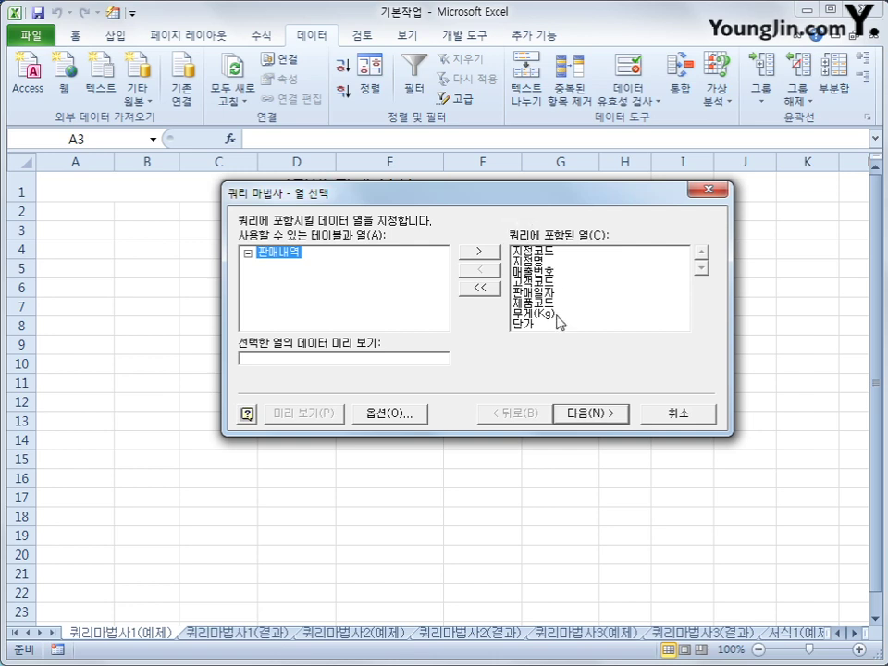
pyautogui.click(575, 419)
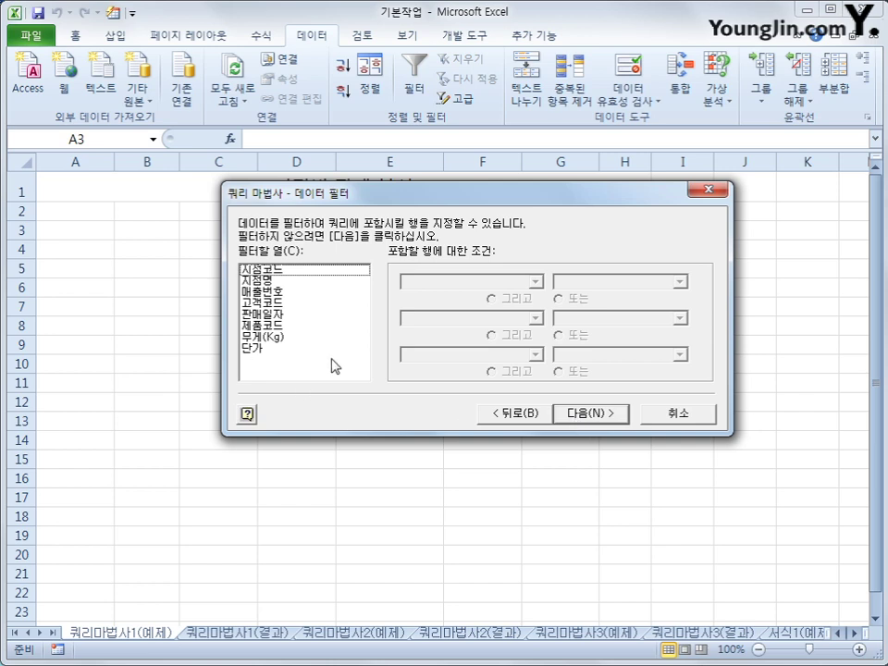
# Filter the query rows on 고객코드 with the condition 시작 값 (begins with) DR.
pyautogui.click(297, 304)
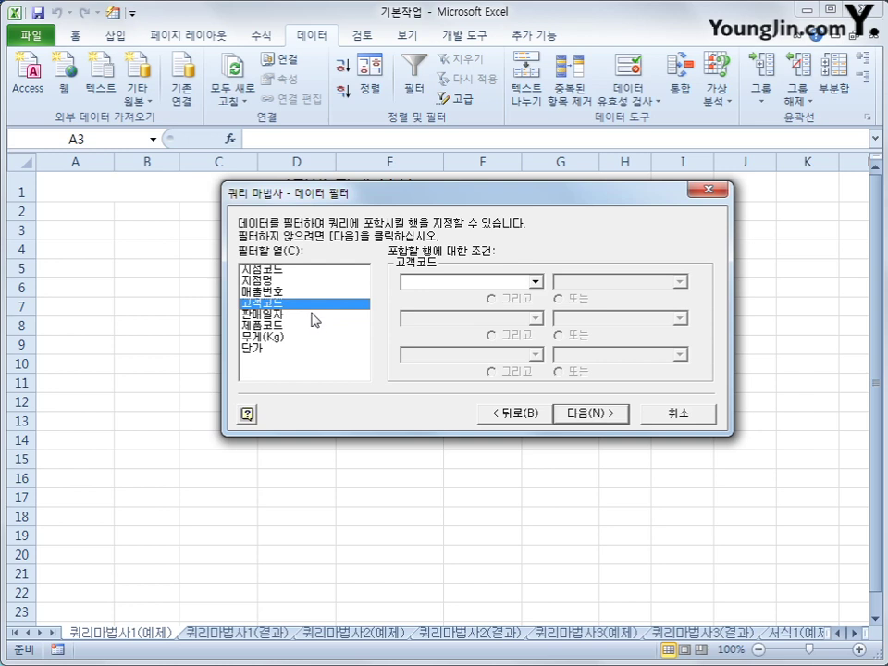
pyautogui.click(455, 282)
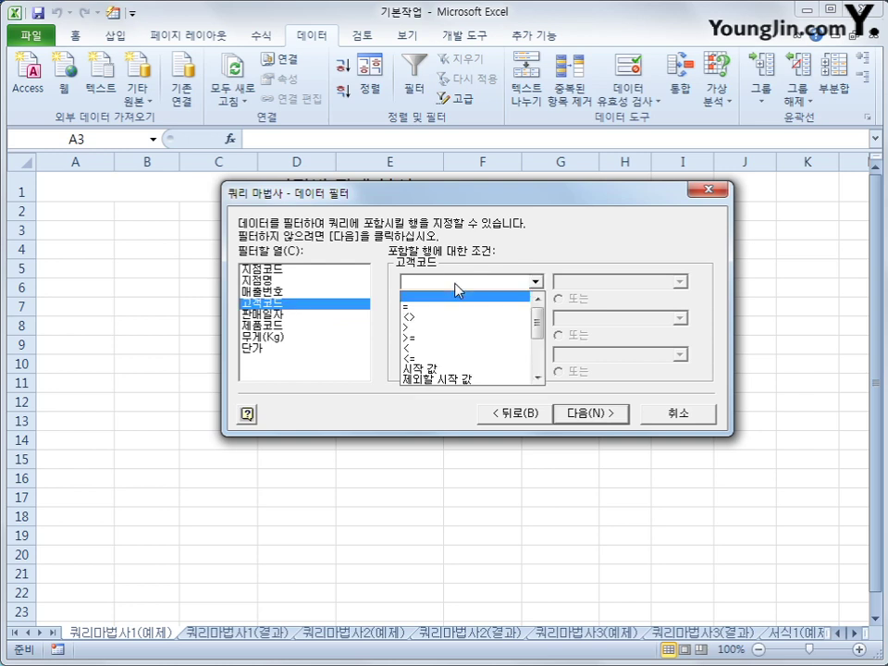
pyautogui.click(462, 370)
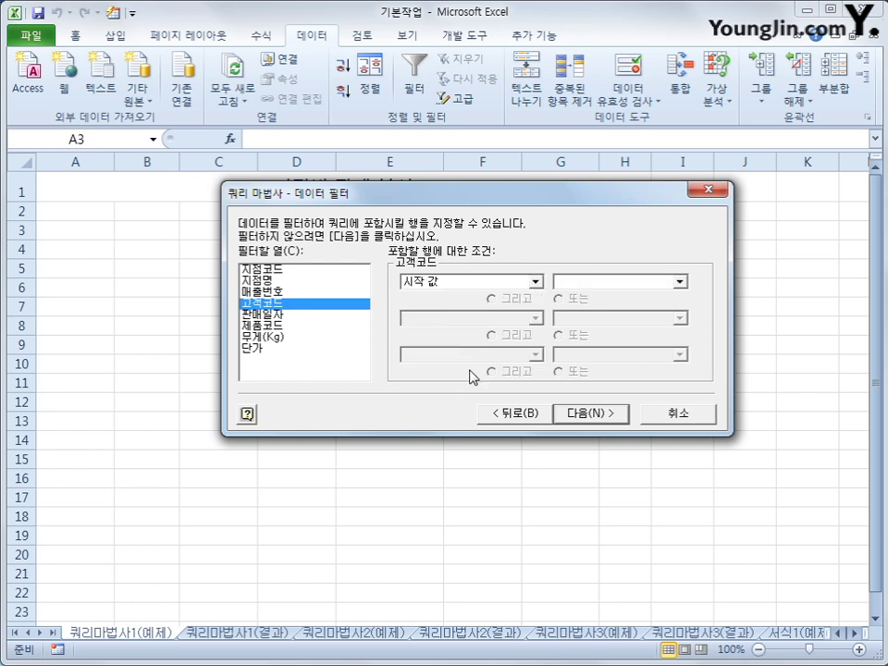
pyautogui.click(588, 281)
pyautogui.write('DR')
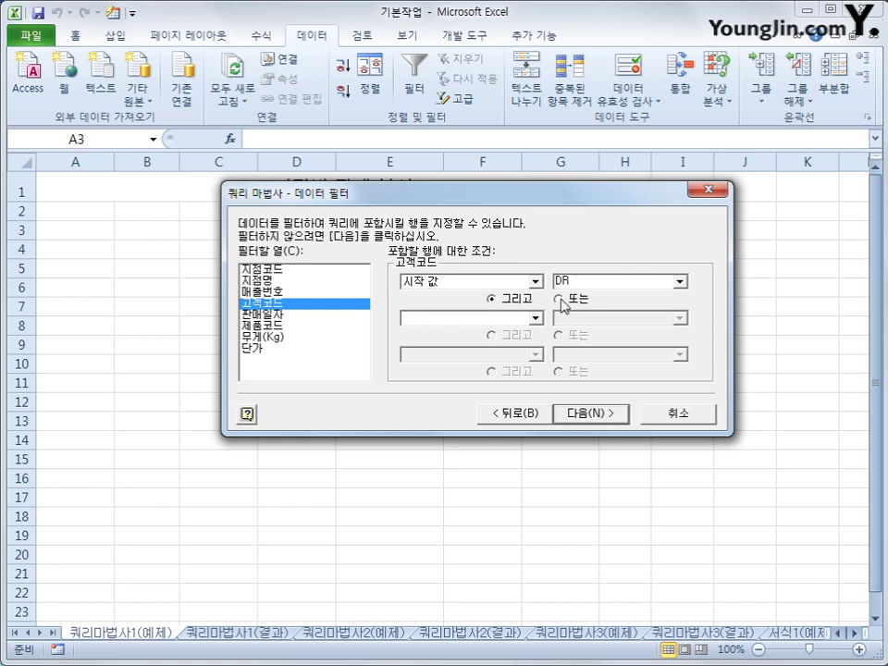
# Add an alternative (또는) condition on 고객코드 with 시작 값 (begins with) JL and proceed to the sort order.
pyautogui.click(558, 298)
pyautogui.click(535, 318)
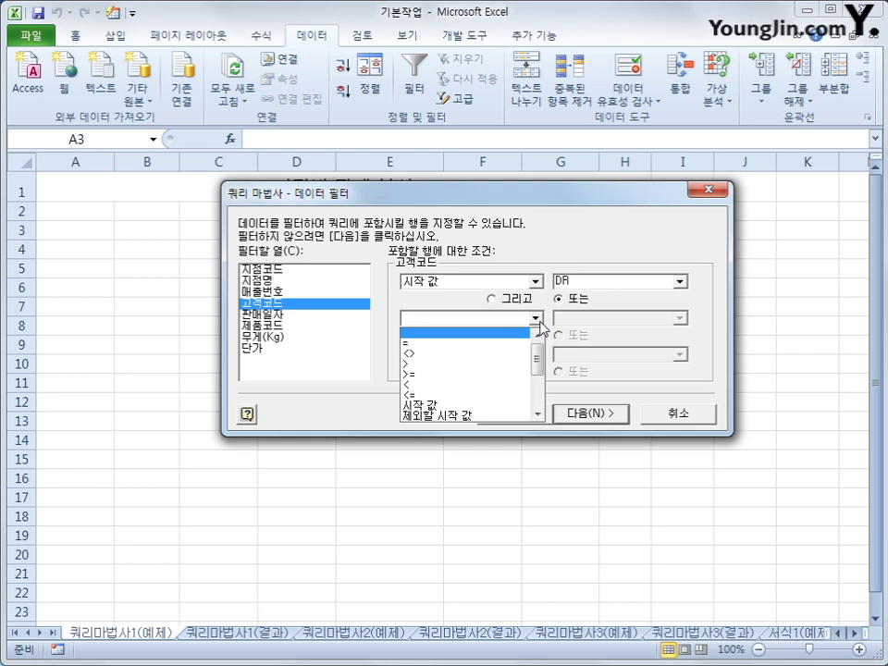
pyautogui.click(512, 404)
pyautogui.write('JL')
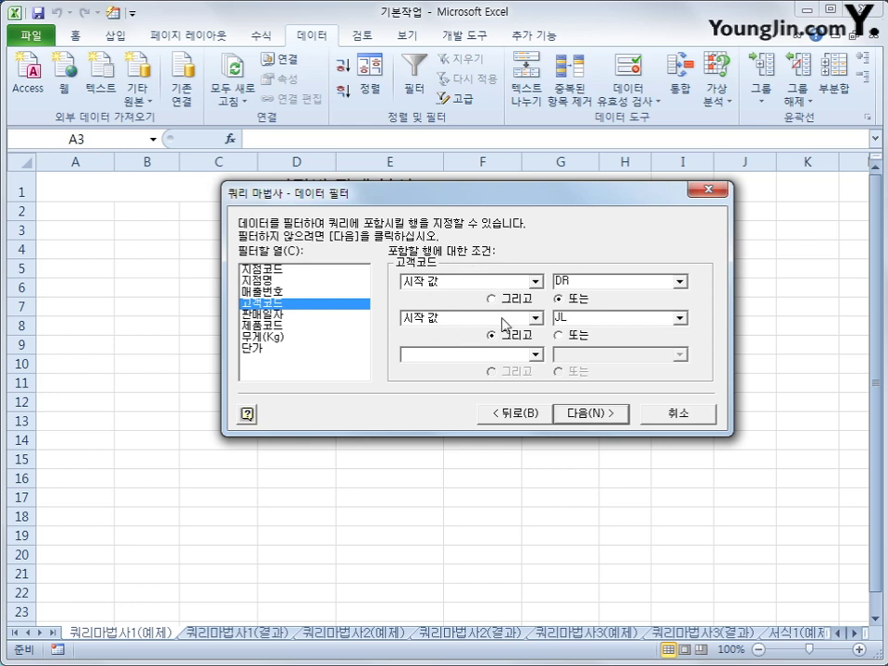
pyautogui.click(573, 418)
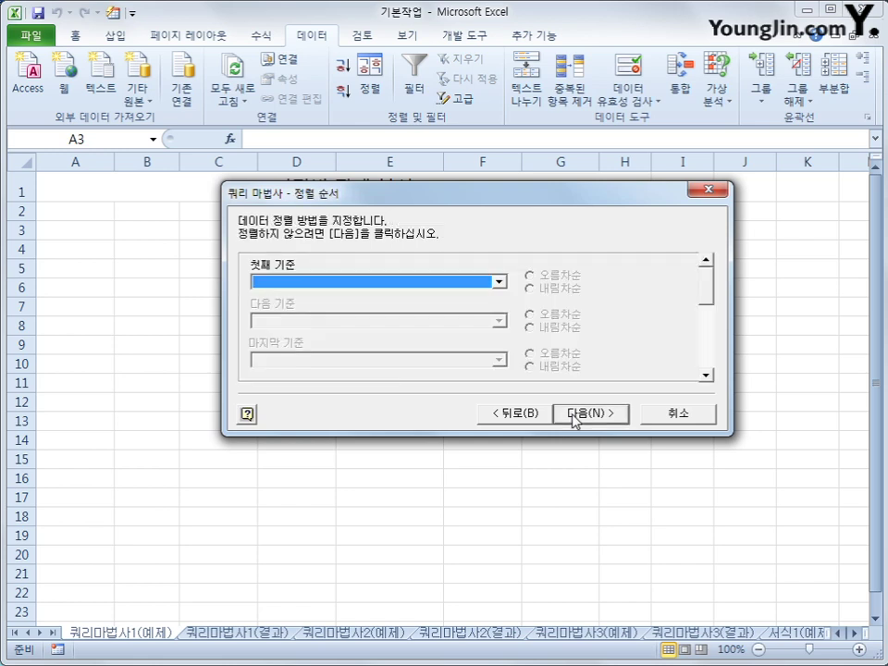
# Sort the query by 판매일자 ascending (오름차순), with 제품코드 descending (내림차순) second, and proceed to the wizard's final page.
pyautogui.click(430, 283)
pyautogui.click(425, 349)
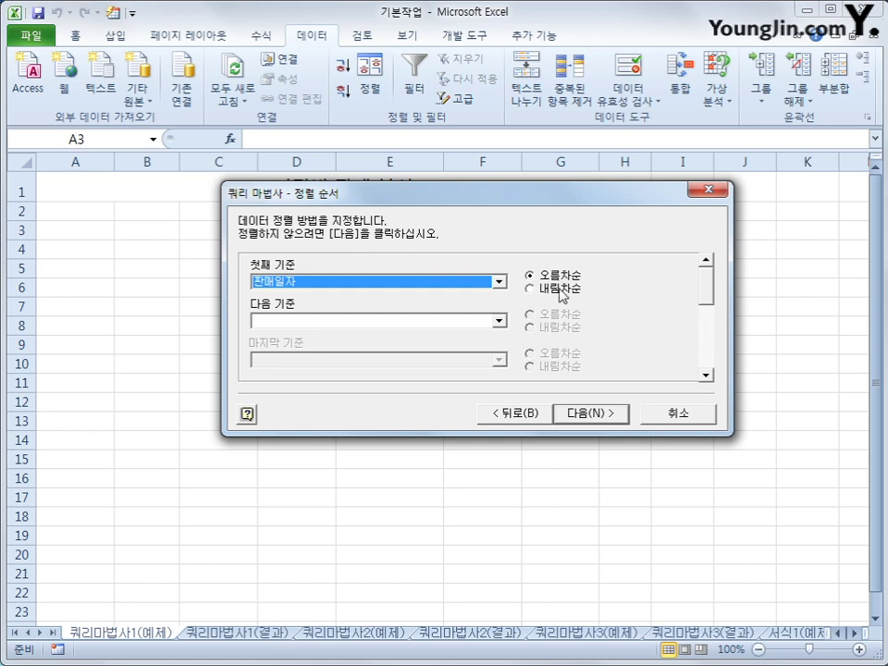
pyautogui.click(498, 322)
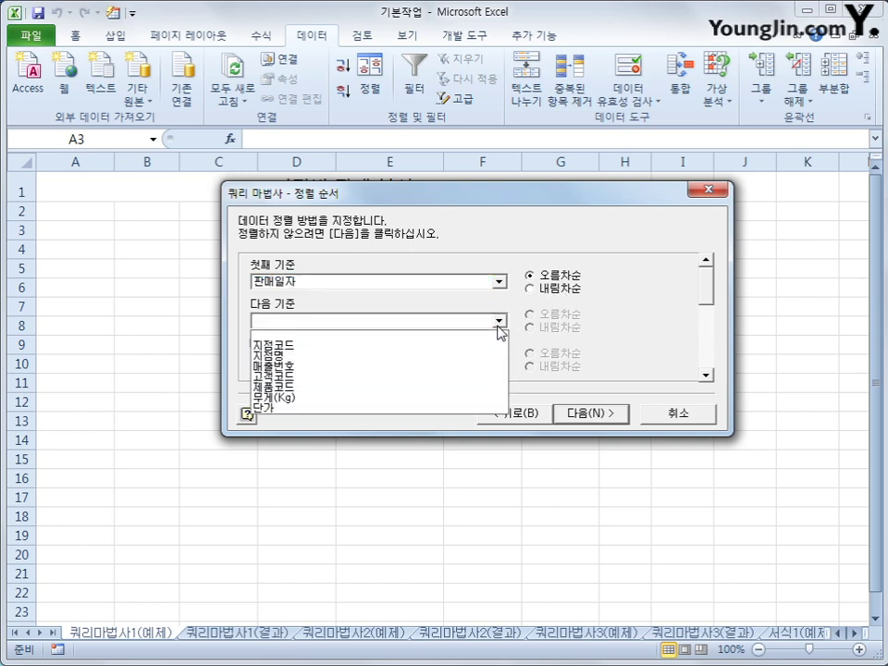
pyautogui.click(488, 398)
pyautogui.click(555, 332)
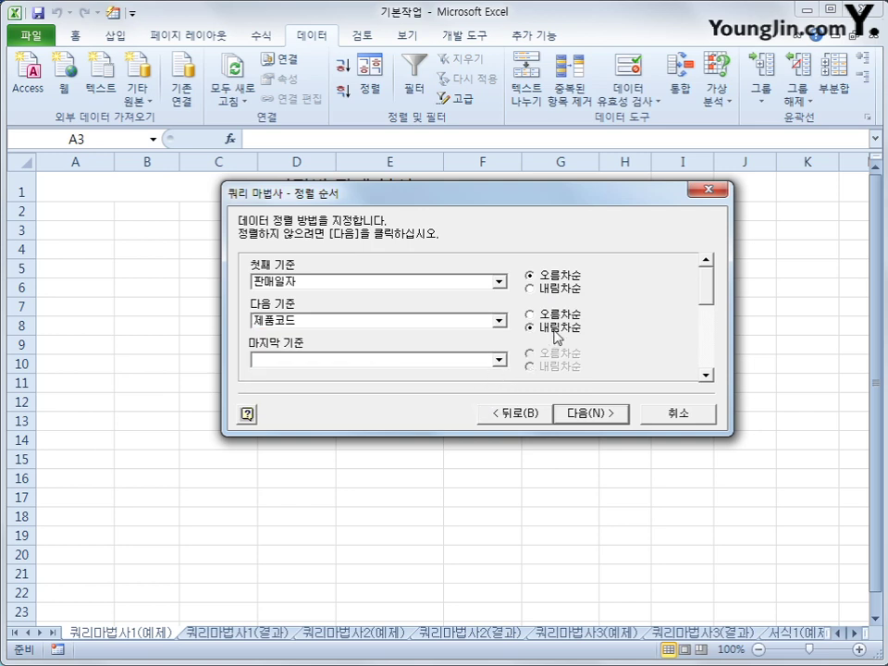
pyautogui.click(576, 419)
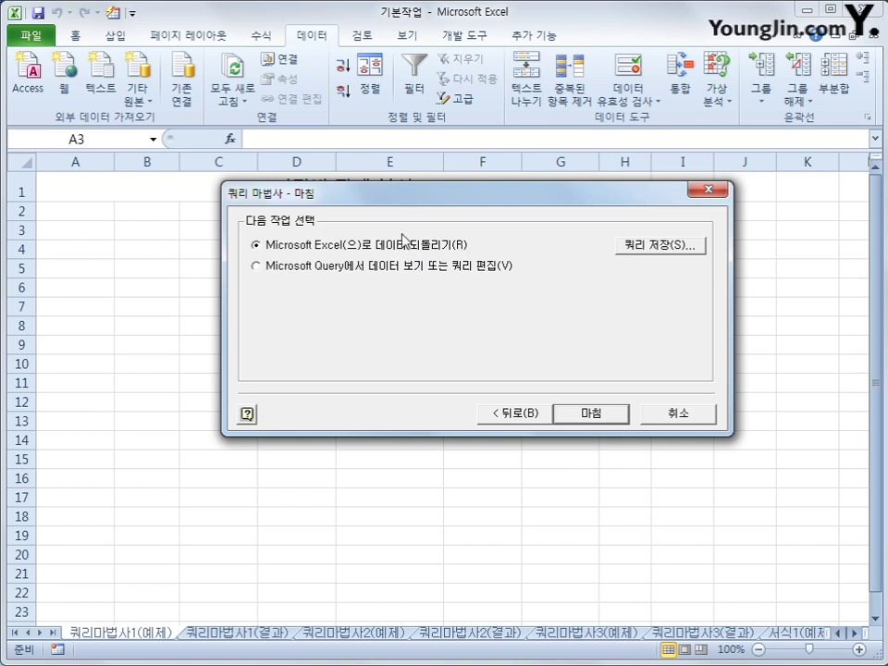
# Finish the query by returning the data to Excel as a table (표) at cell A3 of the existing worksheet.
pyautogui.click(594, 416)
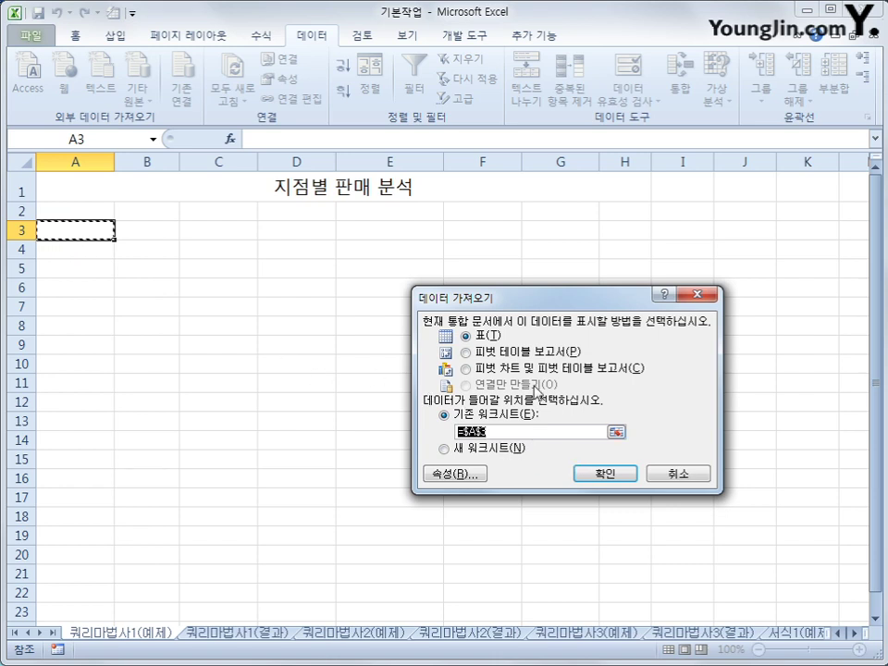
pyautogui.click(96, 233)
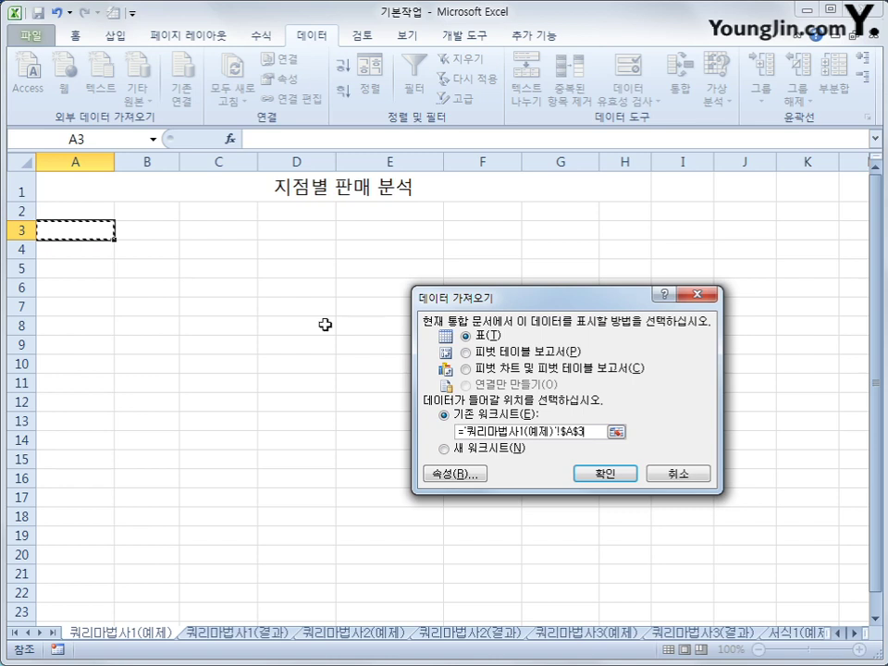
pyautogui.click(578, 473)
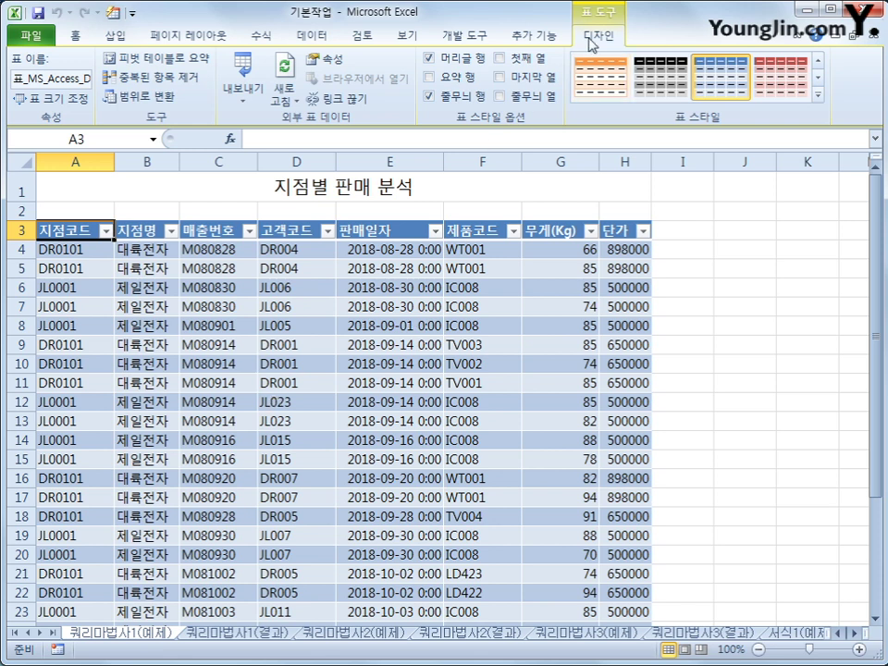
# Convert the imported sales table to a normal range, accepting the permanent removal of its query definition.
pyautogui.click(150, 104)
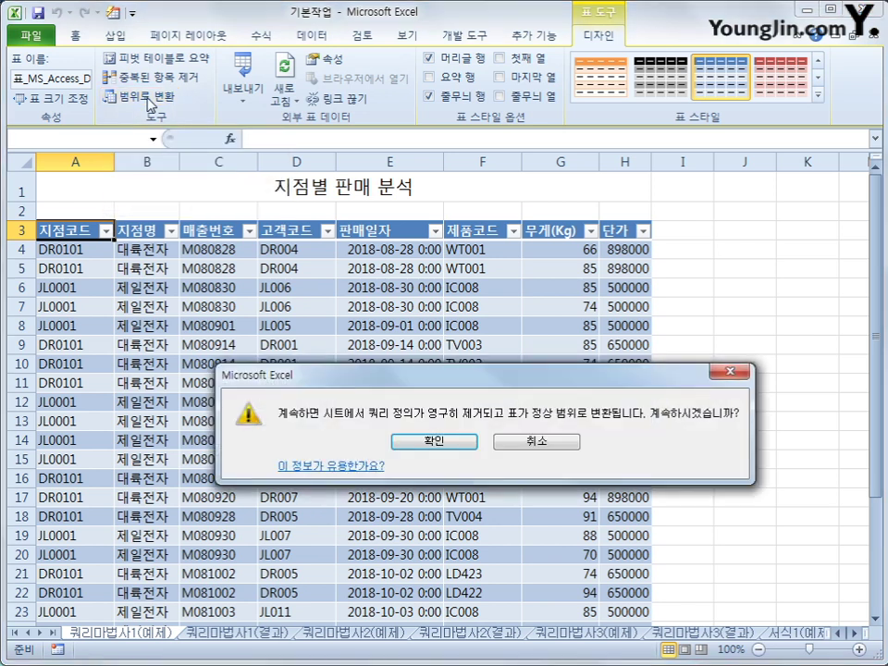
pyautogui.moveTo(468, 378); pyautogui.dragTo(453, 289)
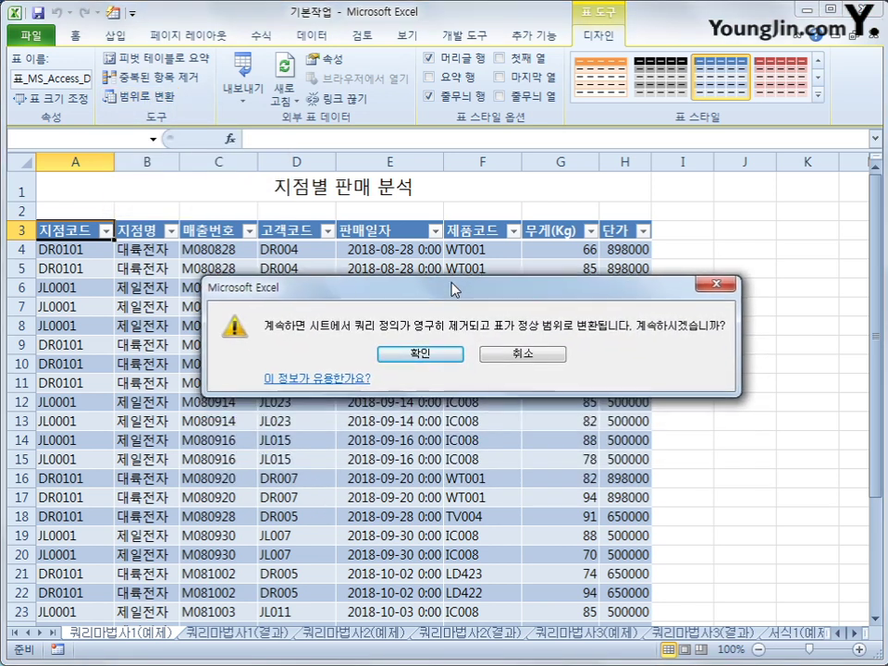
pyautogui.click(419, 353)
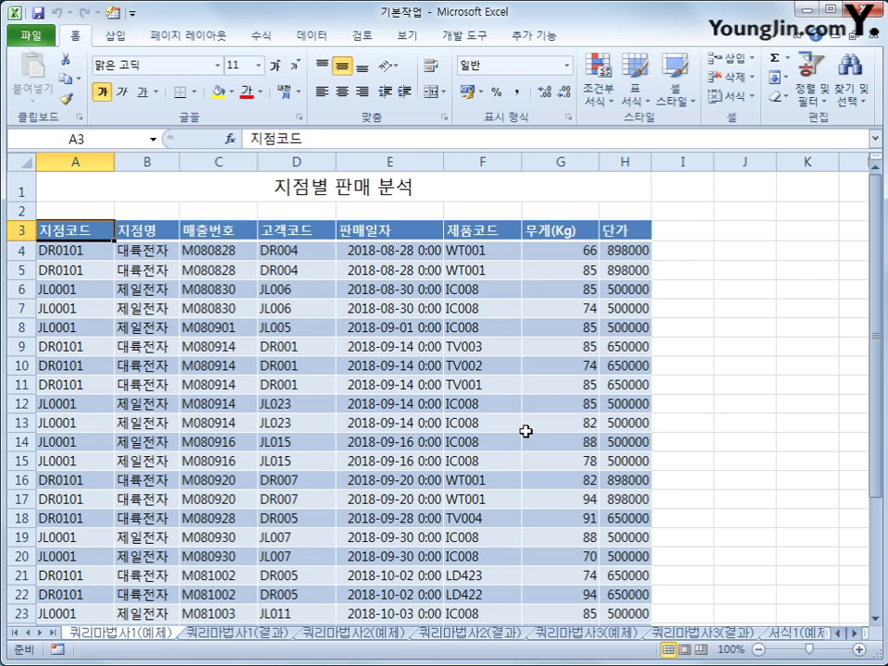
# Start a Microsoft Query import at A3 of the 쿼리마법사2(예제) sheet, using the MS Access Database source and 핸드폰.accdb.
pyautogui.click(375, 635)
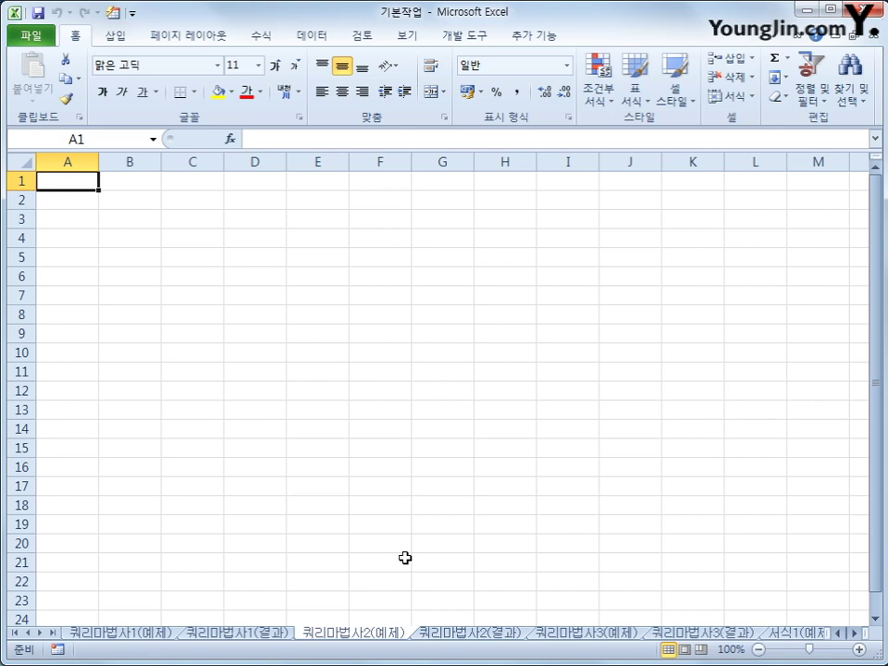
pyautogui.click(77, 222)
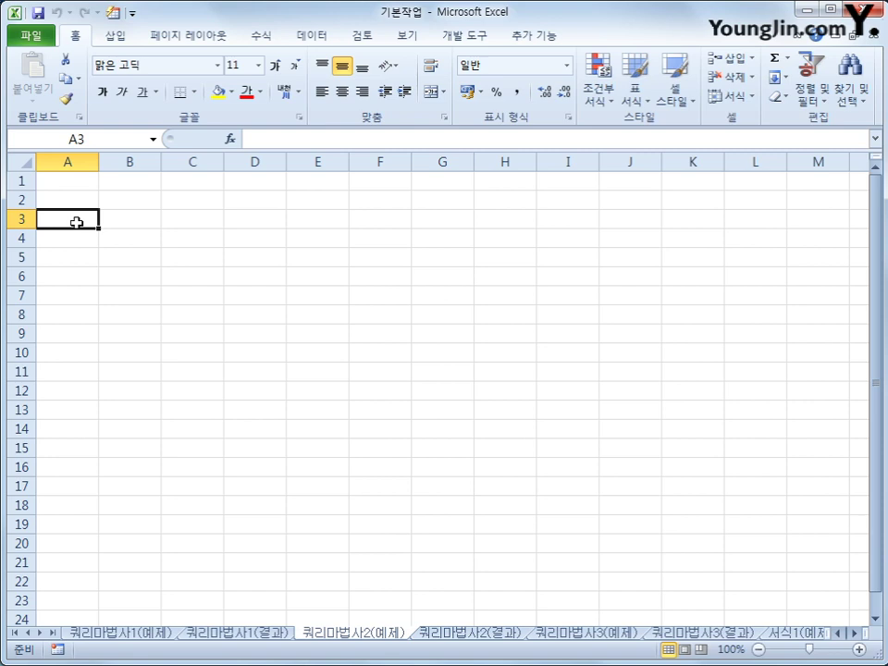
pyautogui.click(308, 37)
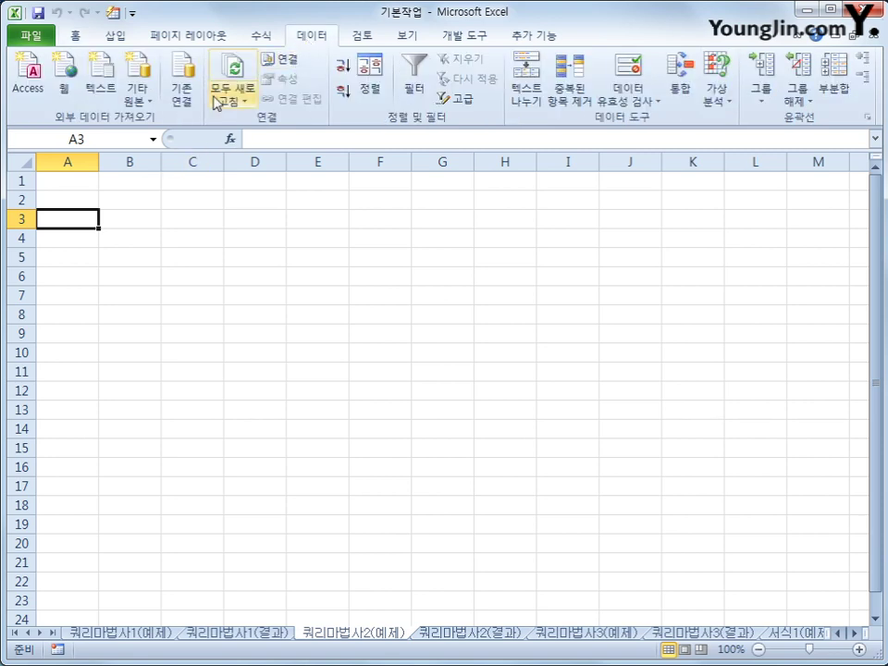
pyautogui.click(139, 98)
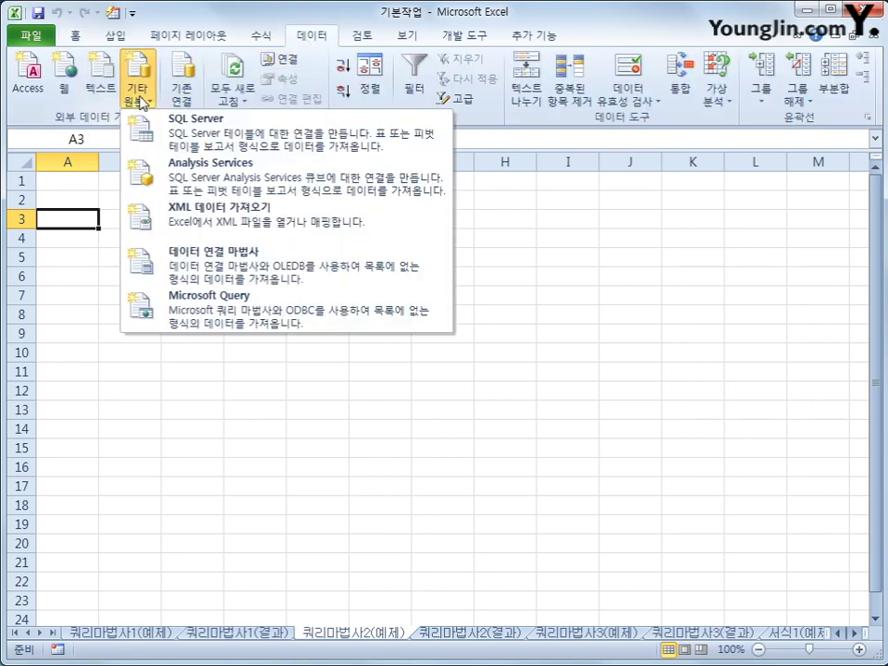
pyautogui.click(250, 308)
pyautogui.click(324, 400)
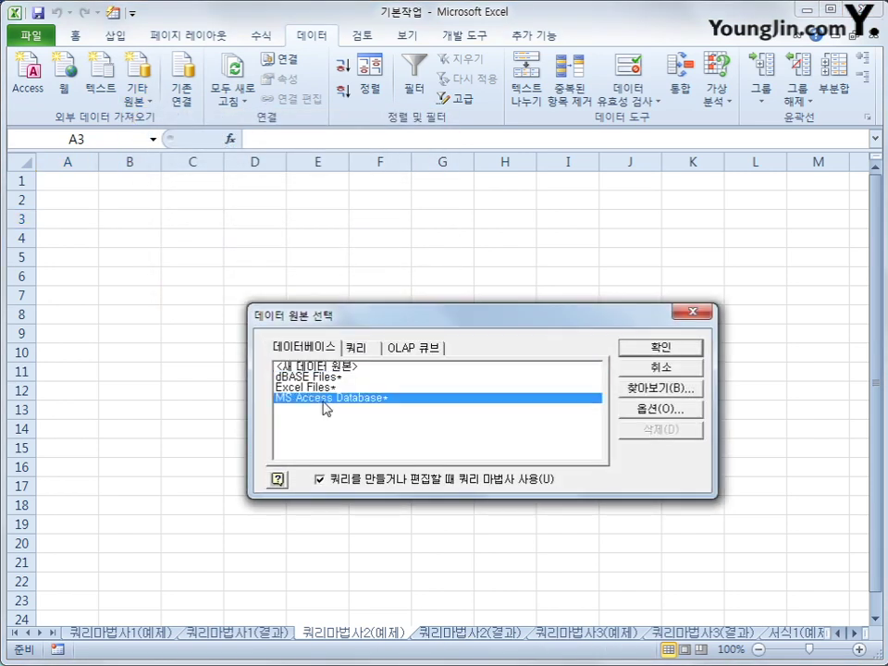
pyautogui.click(626, 351)
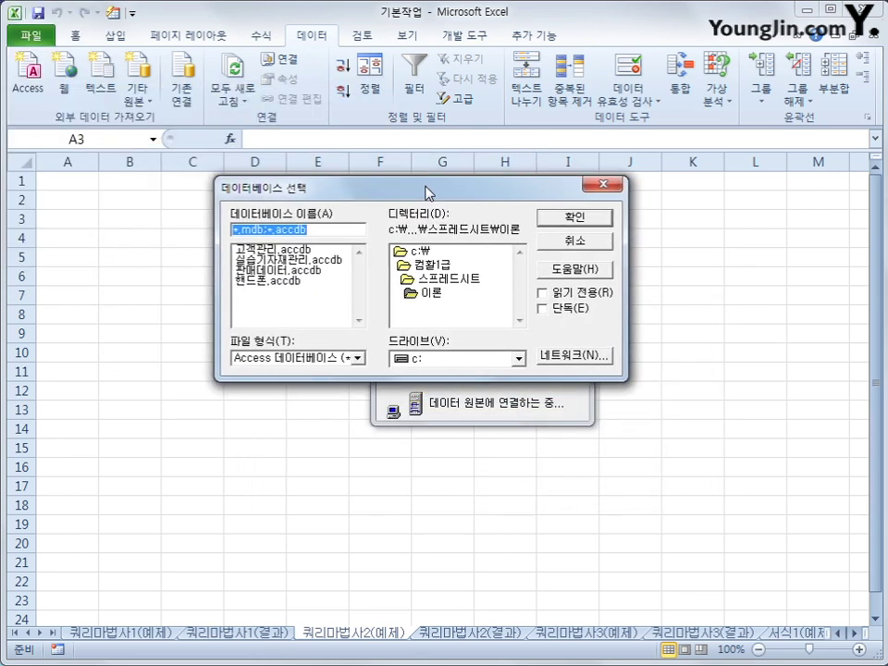
pyautogui.click(277, 282)
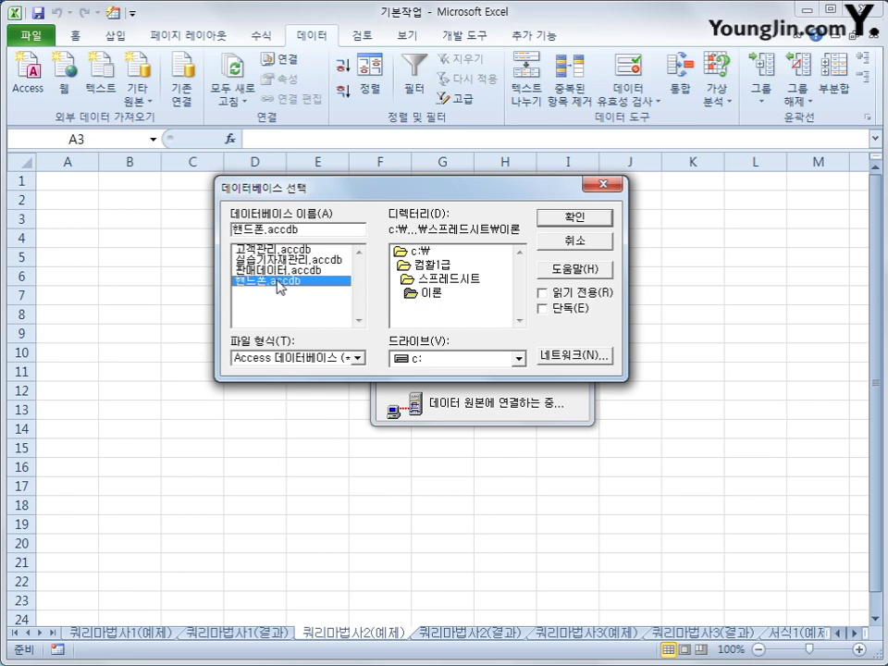
pyautogui.click(568, 219)
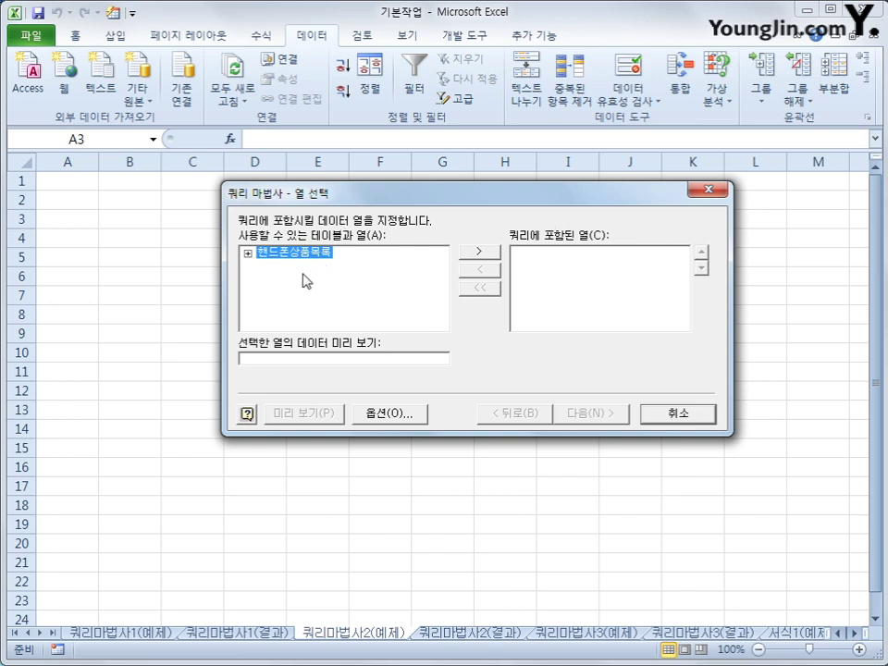
# Include 상품코드, 판매조건, 통신사, 단말기가격, 기타비용 and 할인율 from the 핸드폰상품목록 table in the query, in that order.
pyautogui.doubleClick(308, 258)
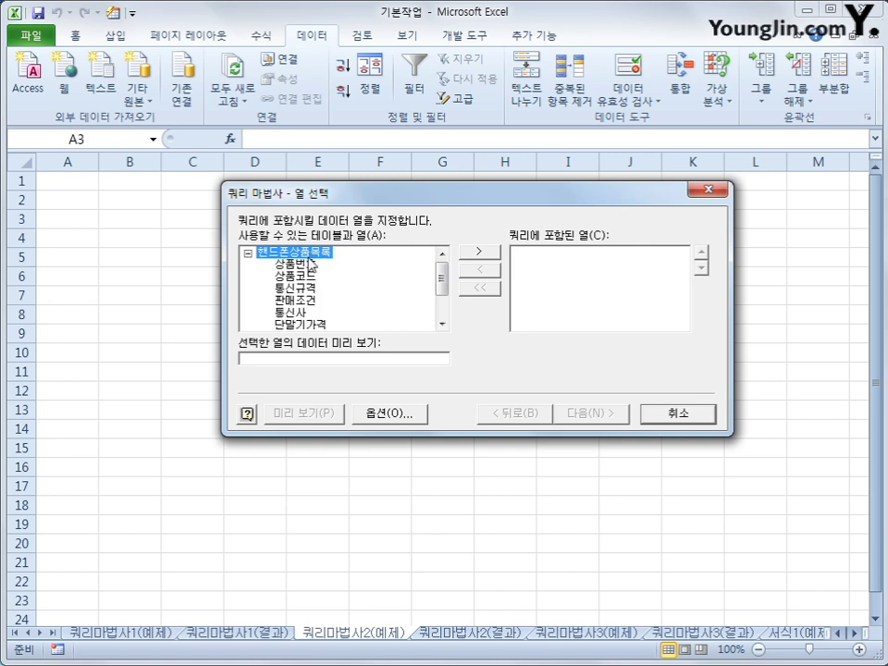
pyautogui.click(296, 277)
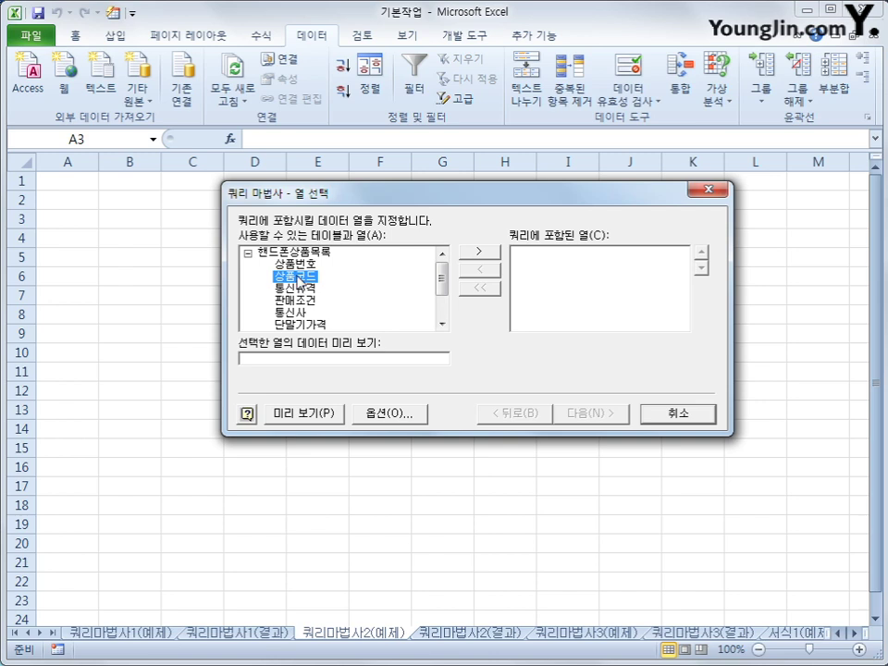
pyautogui.doubleClick(298, 276)
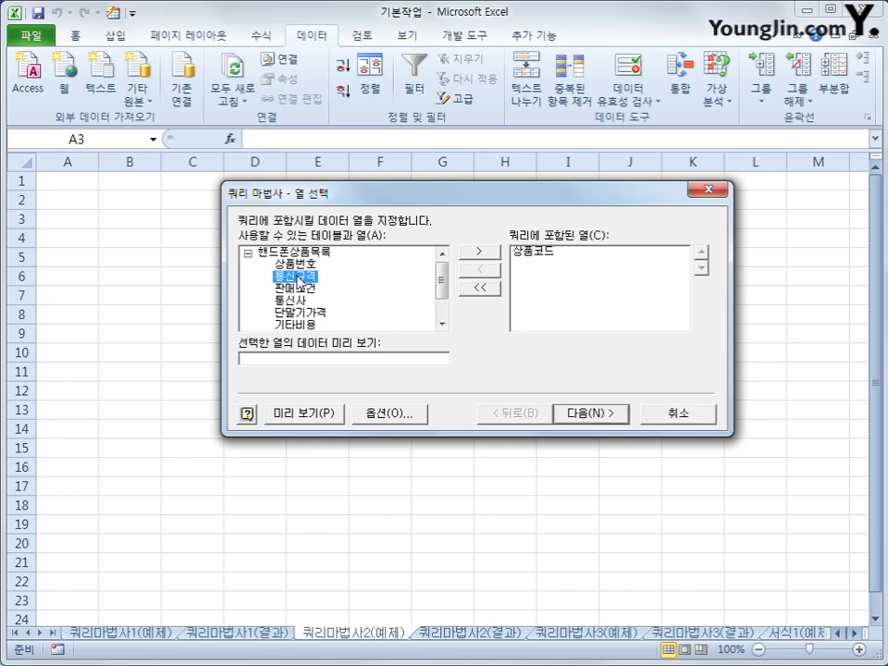
pyautogui.doubleClick(298, 288)
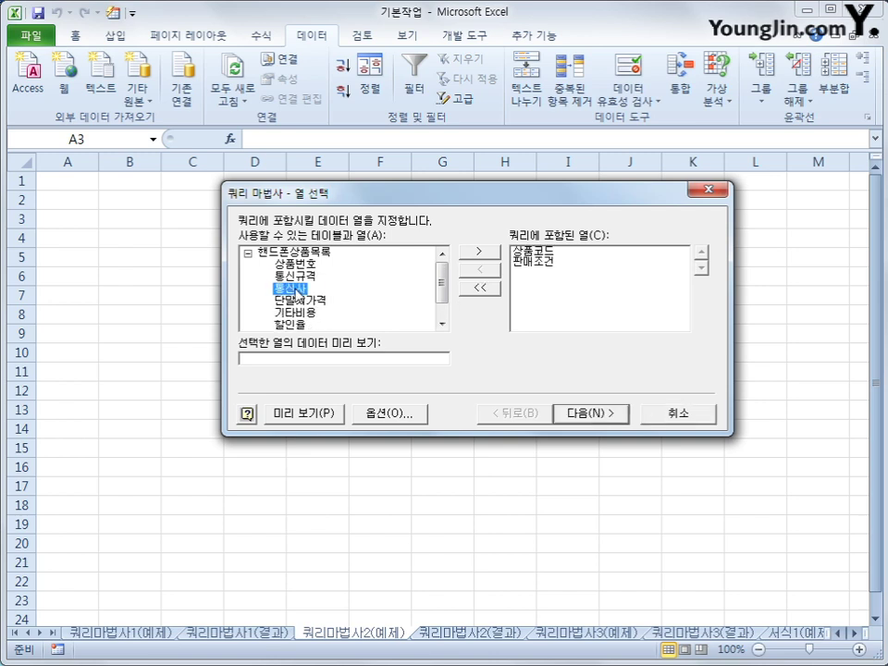
pyautogui.doubleClick(298, 289)
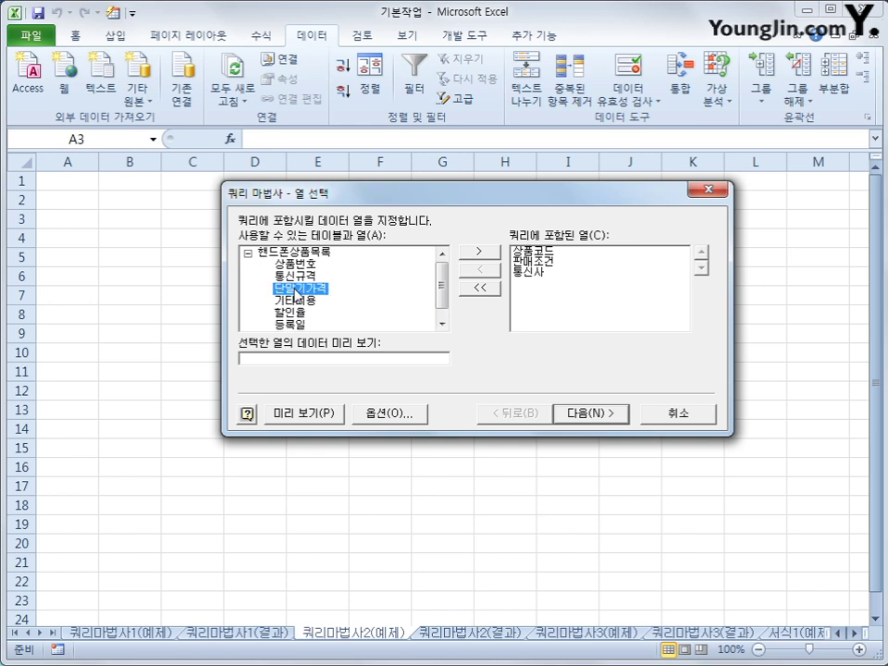
pyautogui.doubleClick(298, 289)
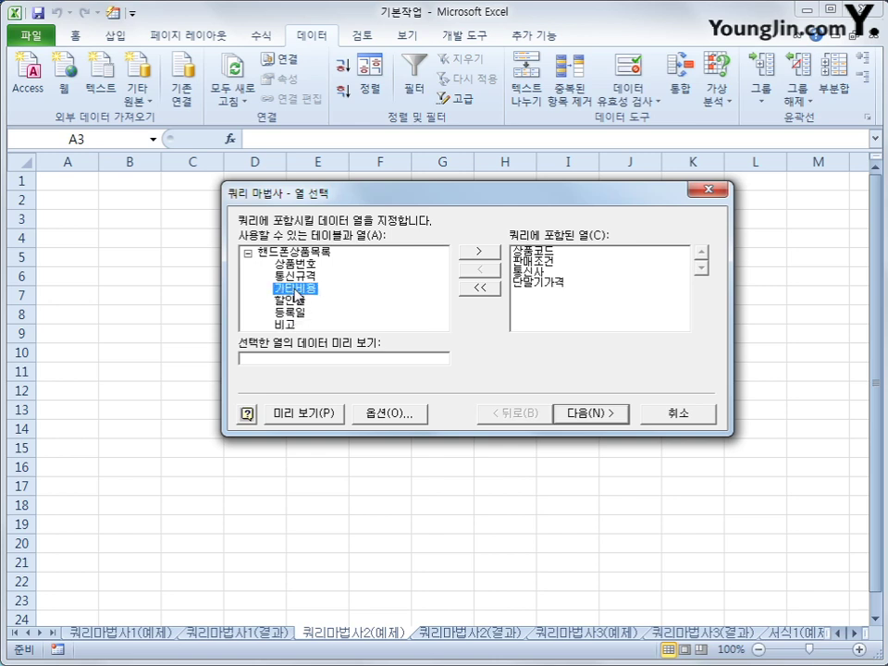
pyautogui.doubleClick(298, 290)
pyautogui.doubleClick(298, 289)
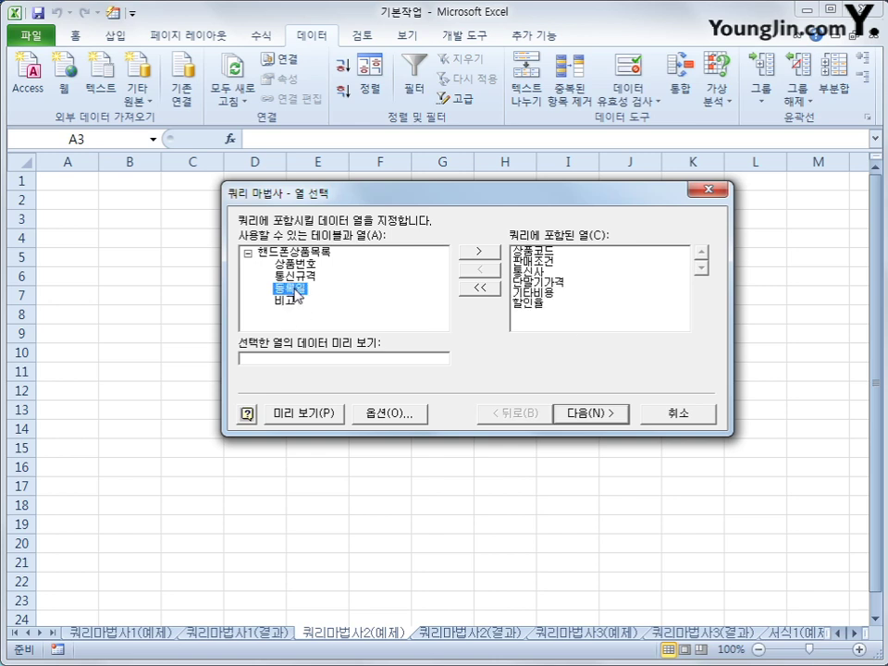
# Move 할인율 above 기타비용 in the list of included columns, and return it to its previous place.
pyautogui.click(534, 303)
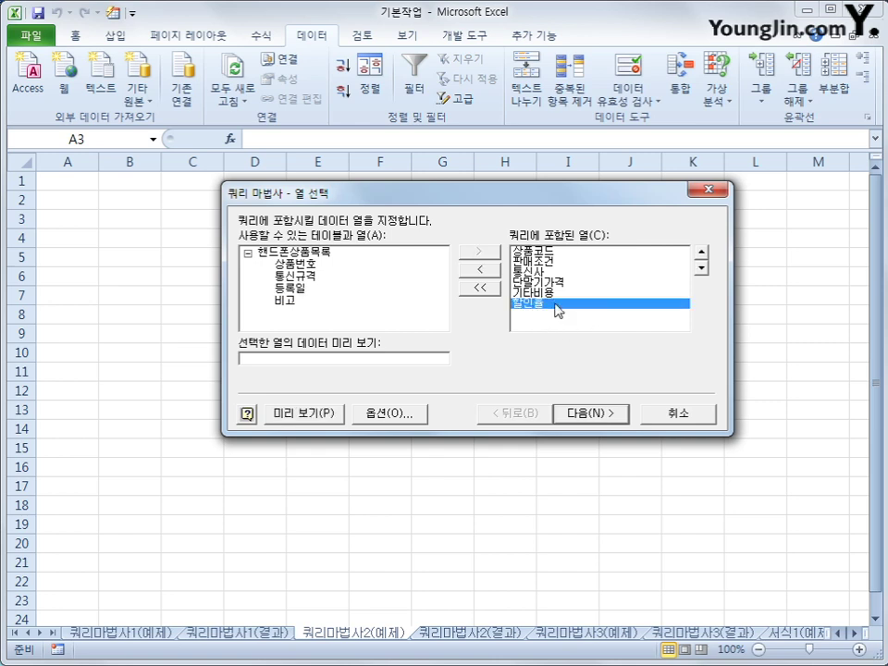
pyautogui.click(700, 254)
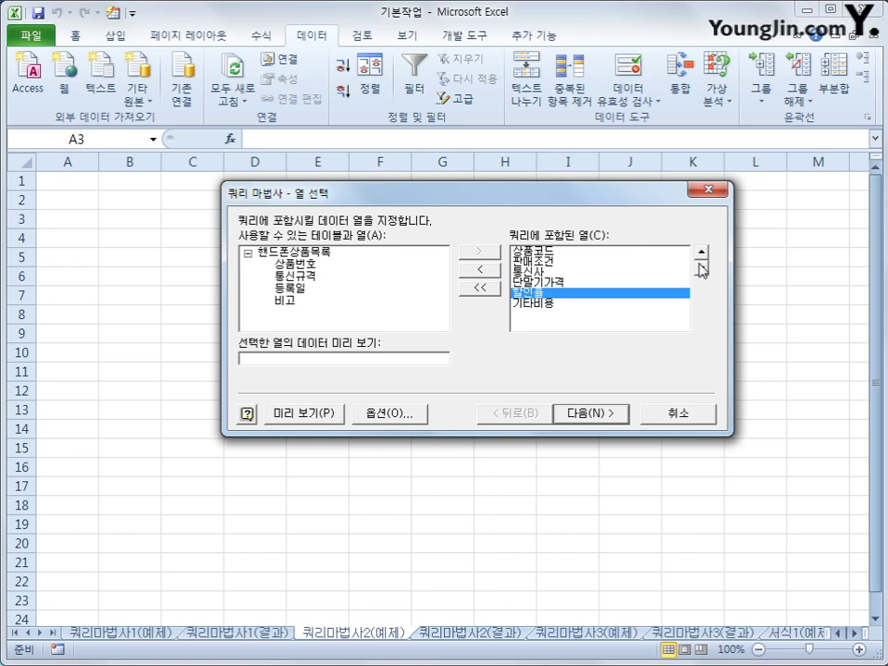
pyautogui.click(701, 267)
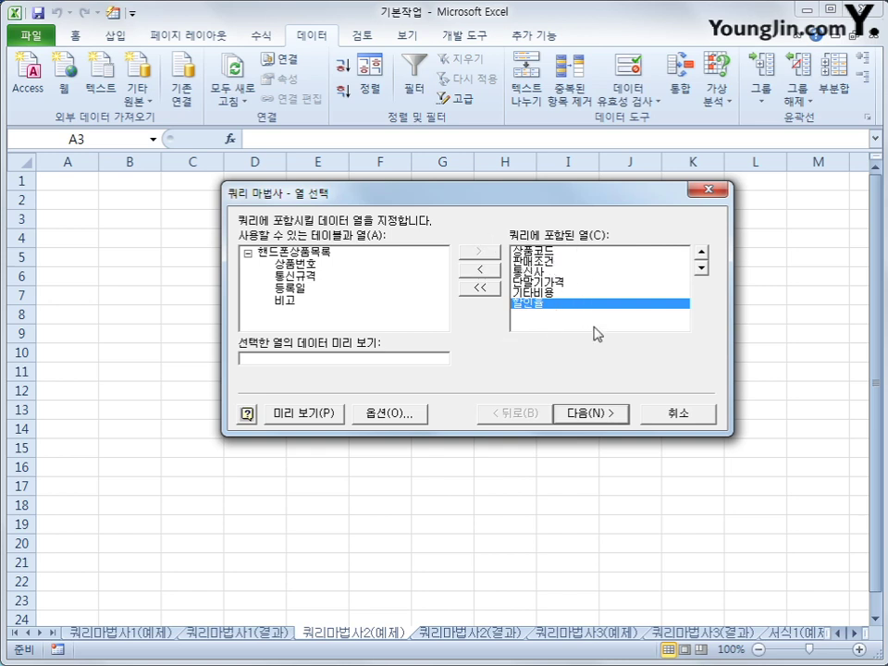
# Proceed to data filtering and filter the query rows on 기타비용 with the condition > 0.
pyautogui.click(601, 416)
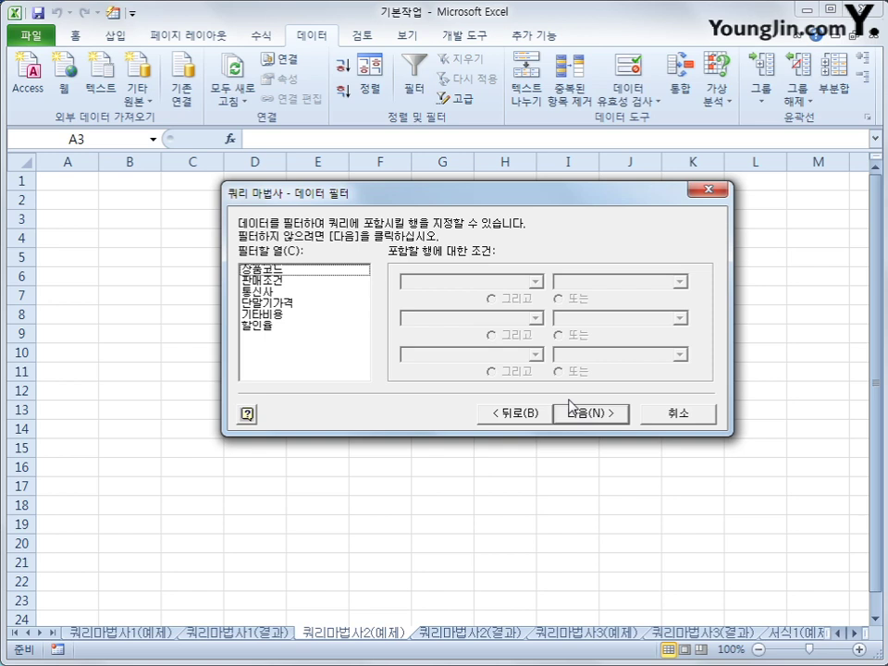
pyautogui.click(289, 314)
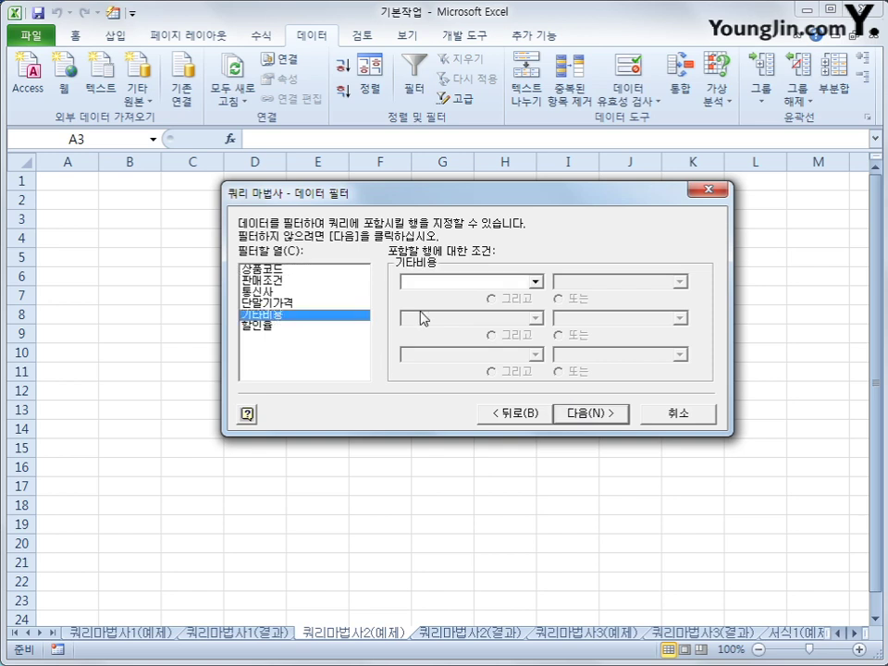
pyautogui.click(490, 282)
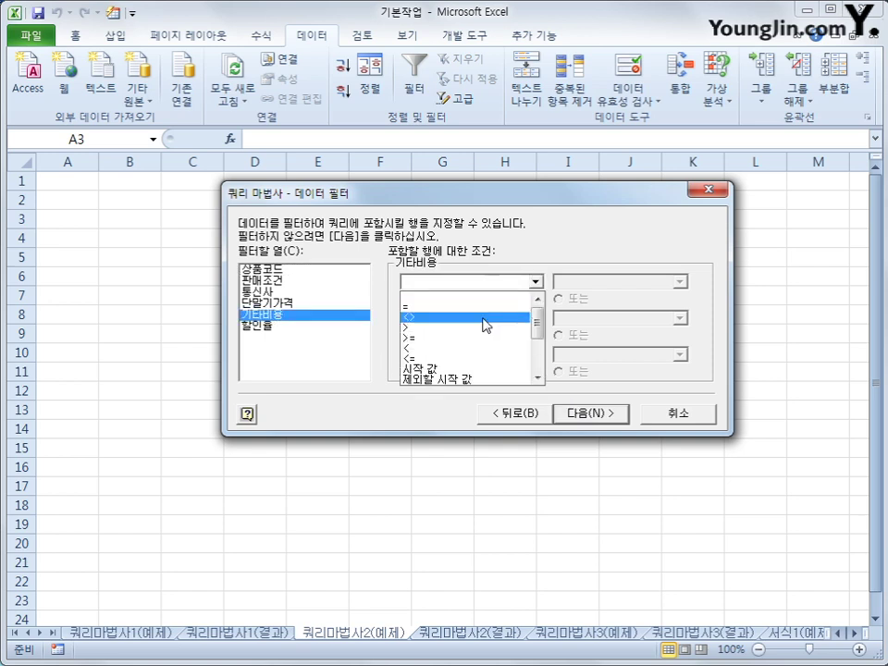
pyautogui.click(485, 328)
pyautogui.press('Tab')
pyautogui.write('0')
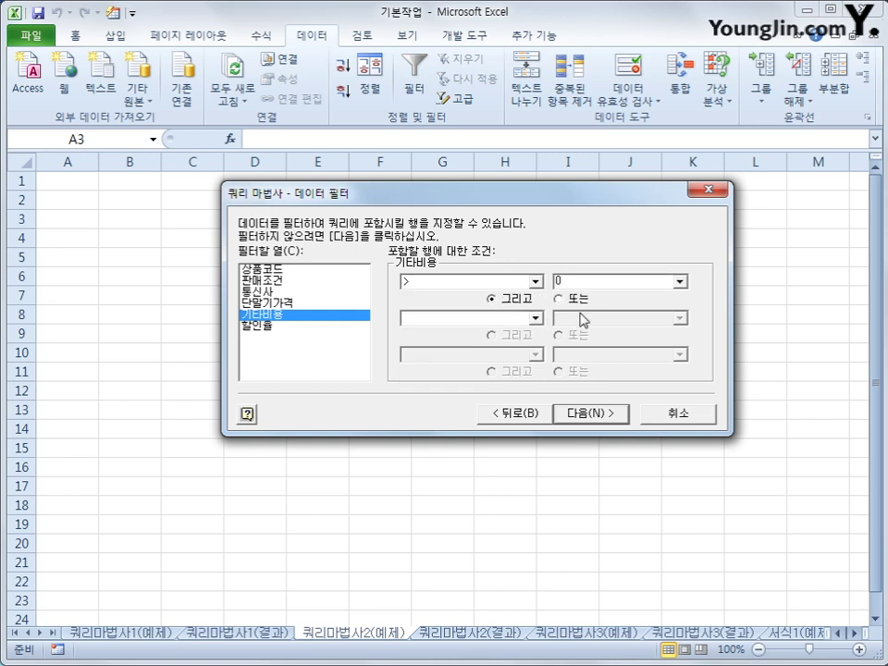
# Filter the query rows on 통신사 with the condition 제외할 시작 값 마, and proceed to the sort order.
pyautogui.click(339, 294)
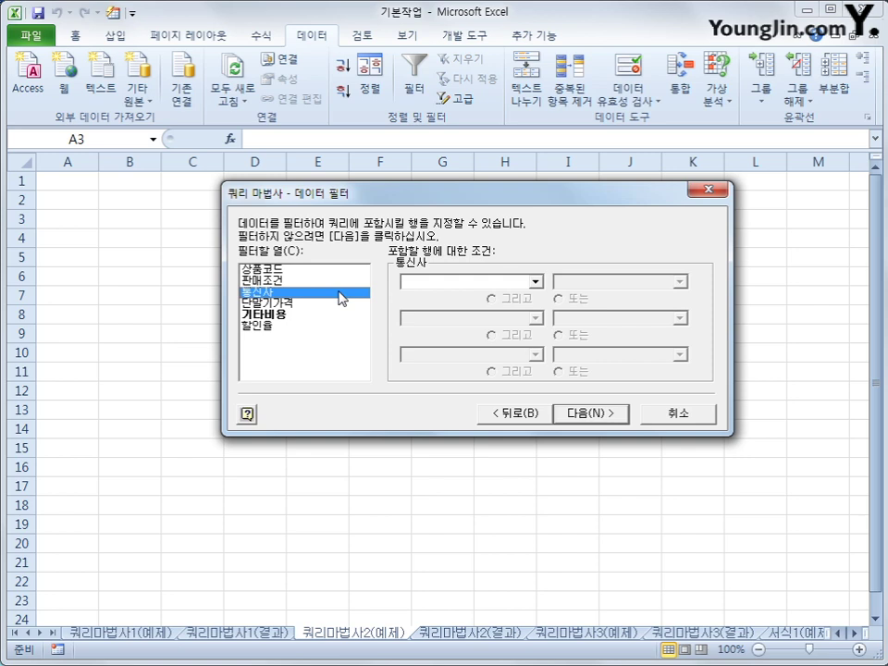
pyautogui.click(500, 282)
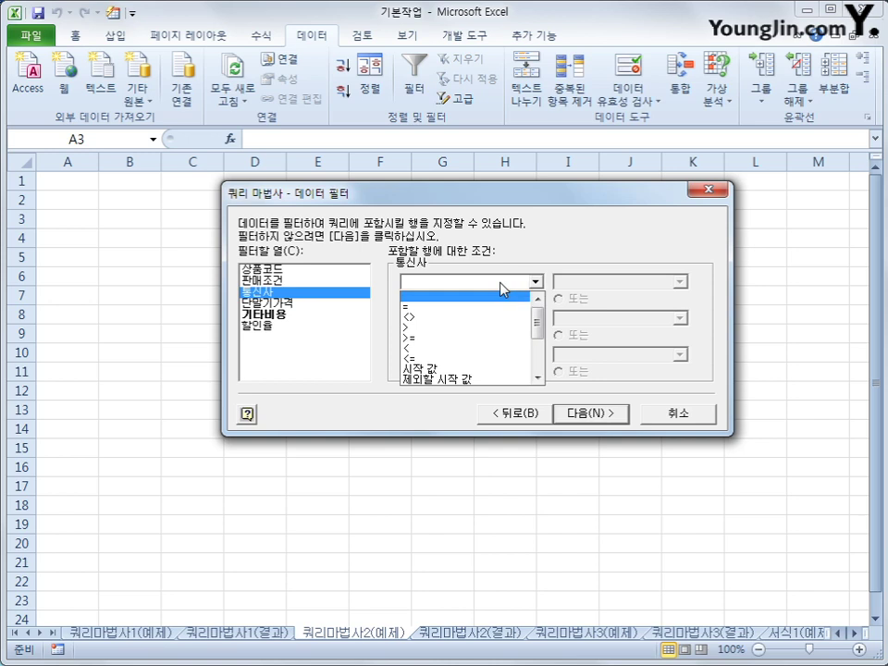
pyautogui.click(505, 379)
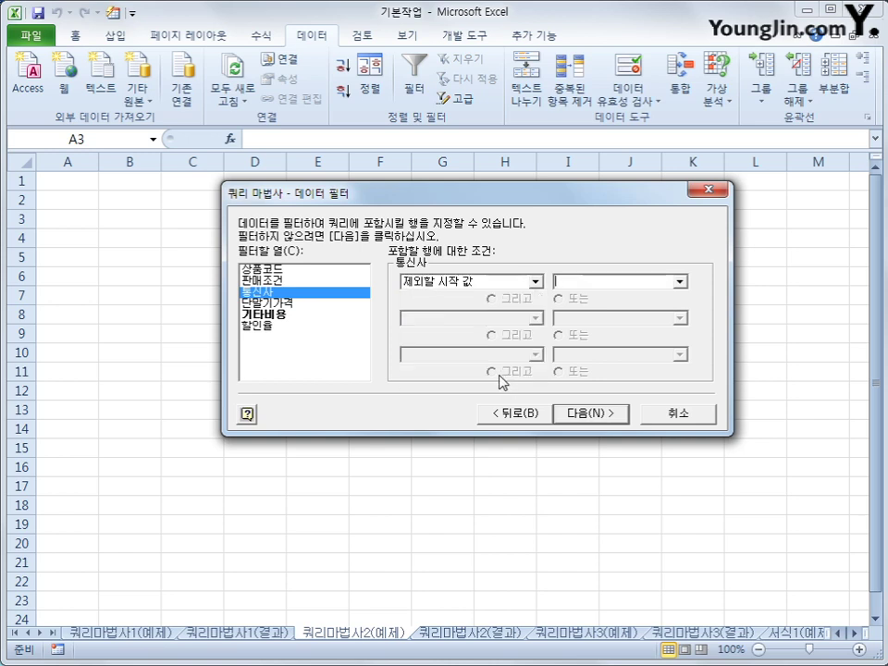
pyautogui.write('ㅔ')
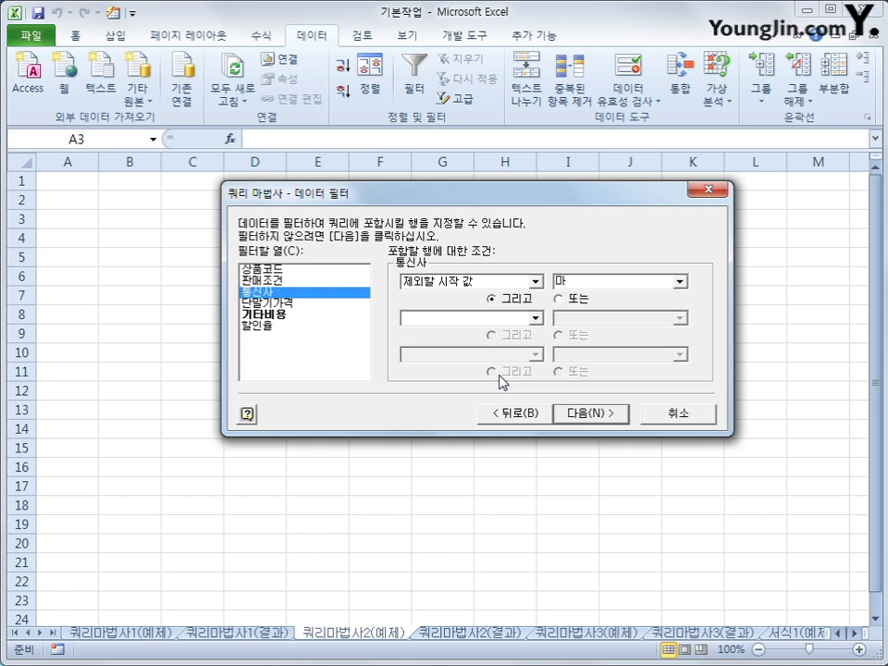
pyautogui.click(573, 414)
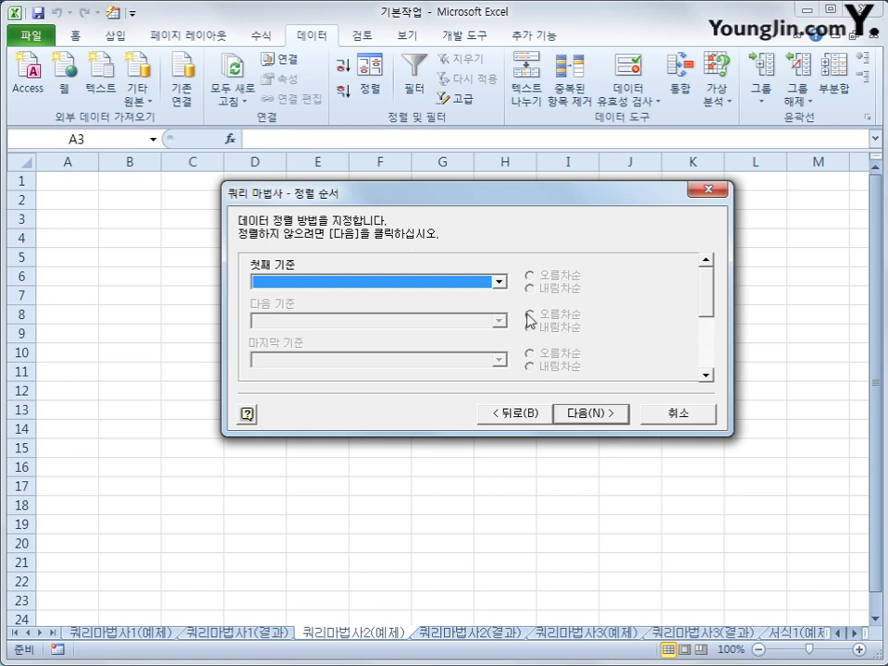
# Sort the query by 단말기가격 in descending order (내림차순), and by 할인율 in descending order as the second criterion.
pyautogui.click(499, 281)
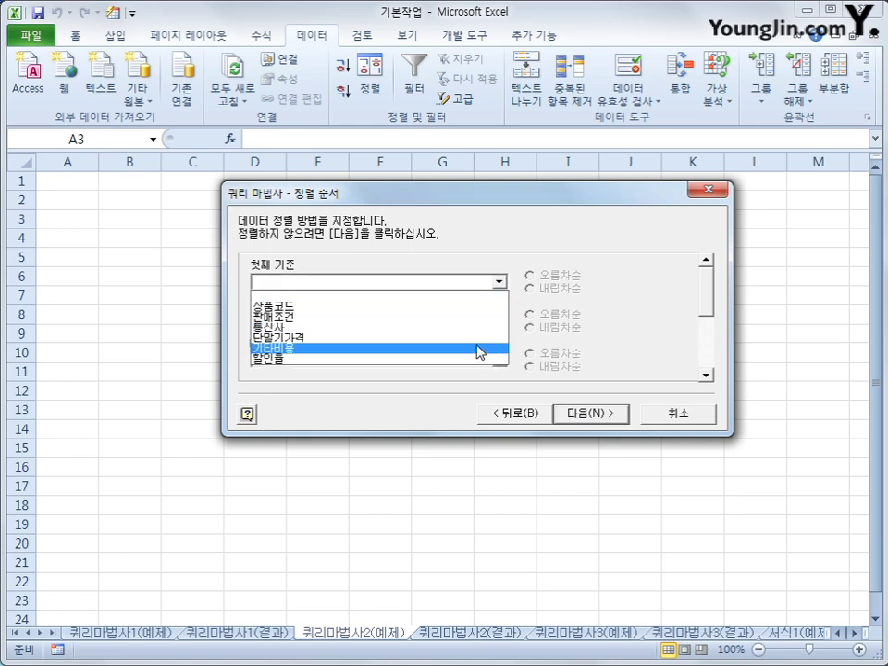
pyautogui.click(477, 338)
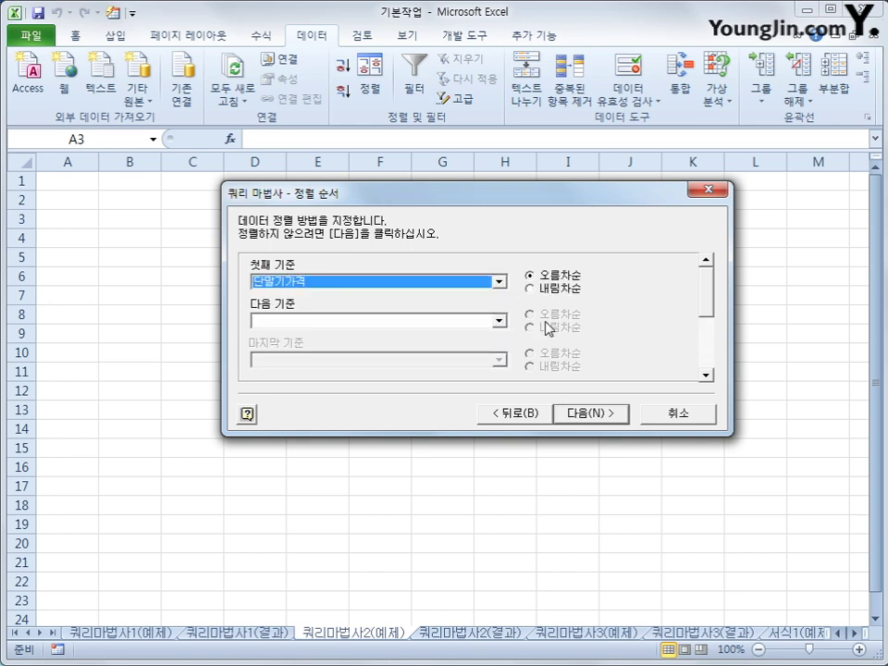
pyautogui.click(555, 290)
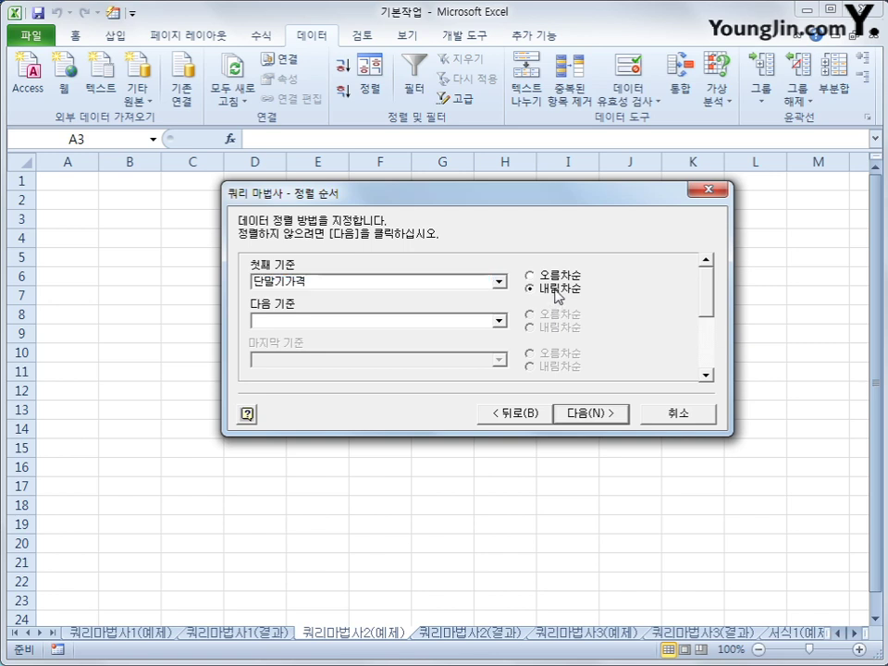
pyautogui.click(500, 321)
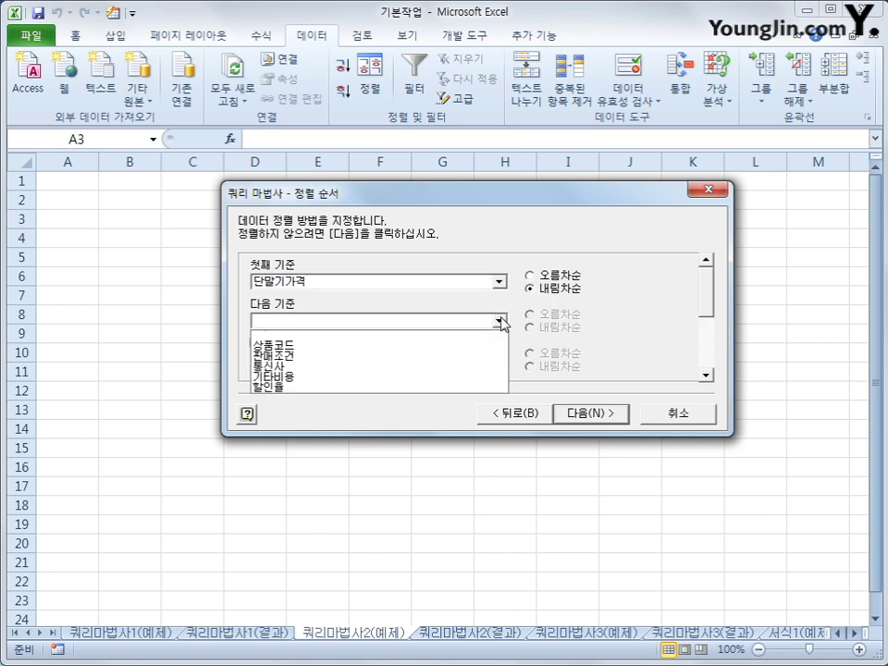
pyautogui.click(478, 388)
pyautogui.click(548, 329)
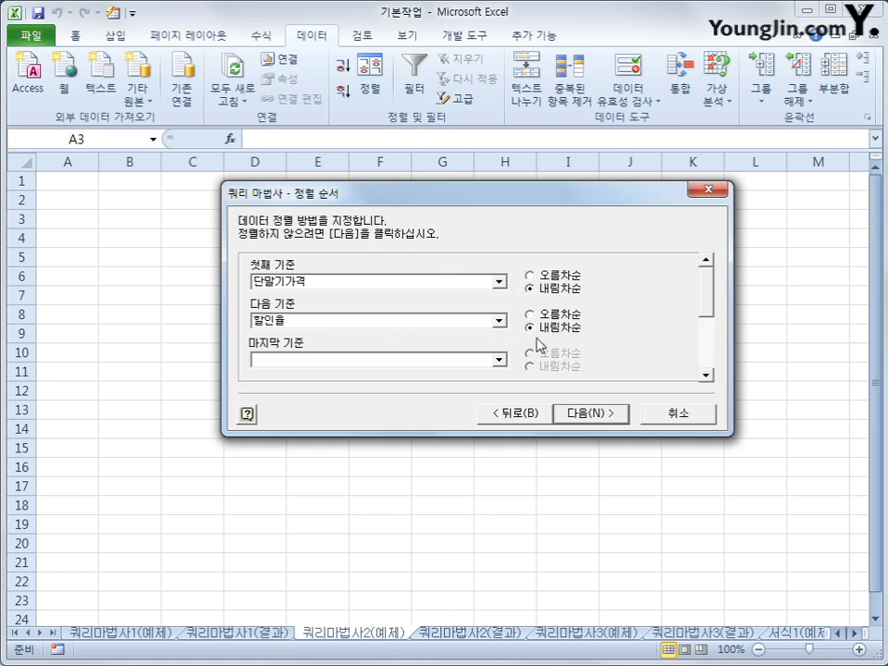
# Finish the query wizard by returning the data to Excel as a table (표) on the existing worksheet at A3.
pyautogui.click(581, 418)
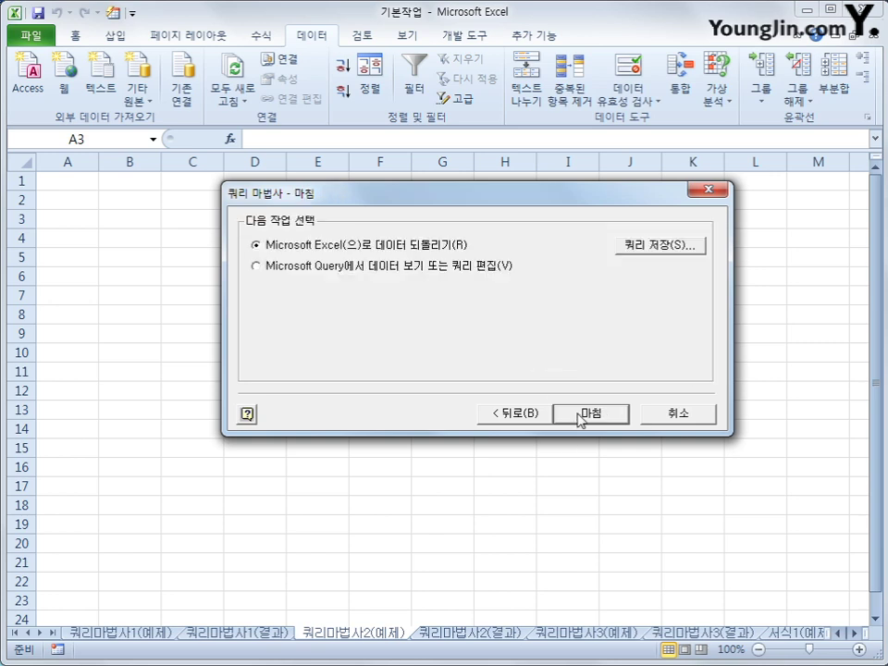
pyautogui.click(580, 418)
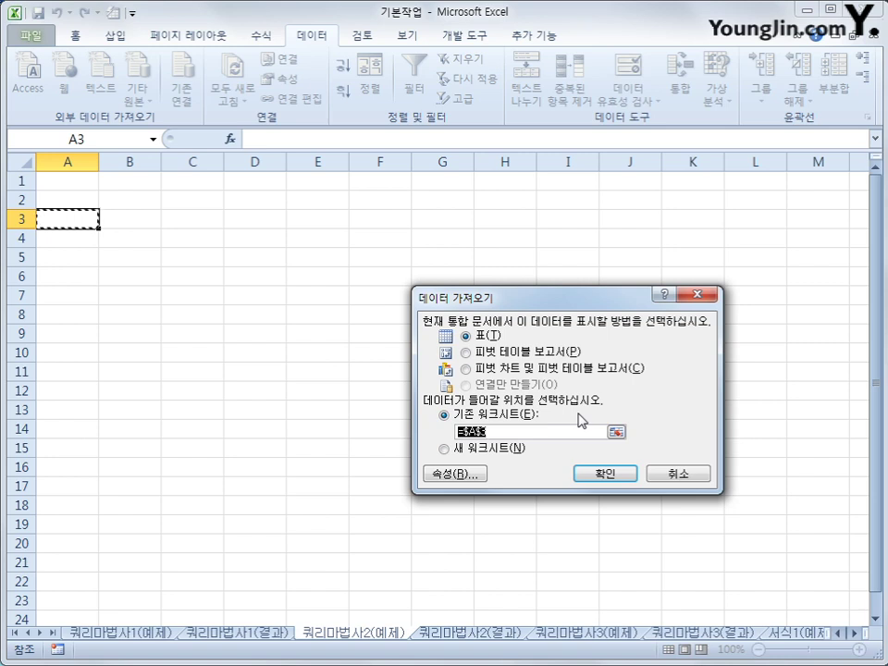
pyautogui.click(602, 472)
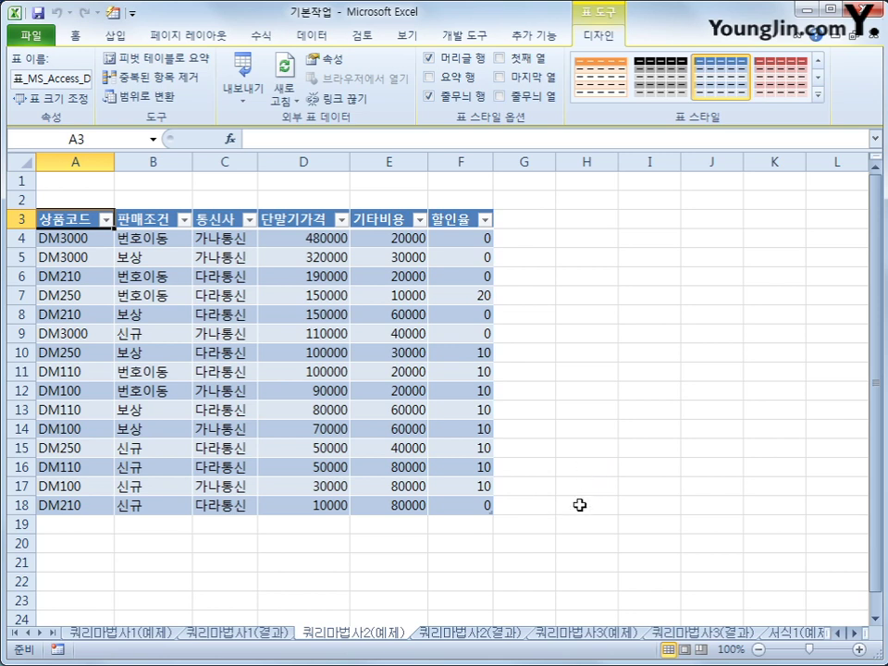
# Start a Microsoft Query import at A1 of the 쿼리마법사3(예제) sheet, using the MS Access Database source and 실습기자재관리.accdb.
pyautogui.click(576, 635)
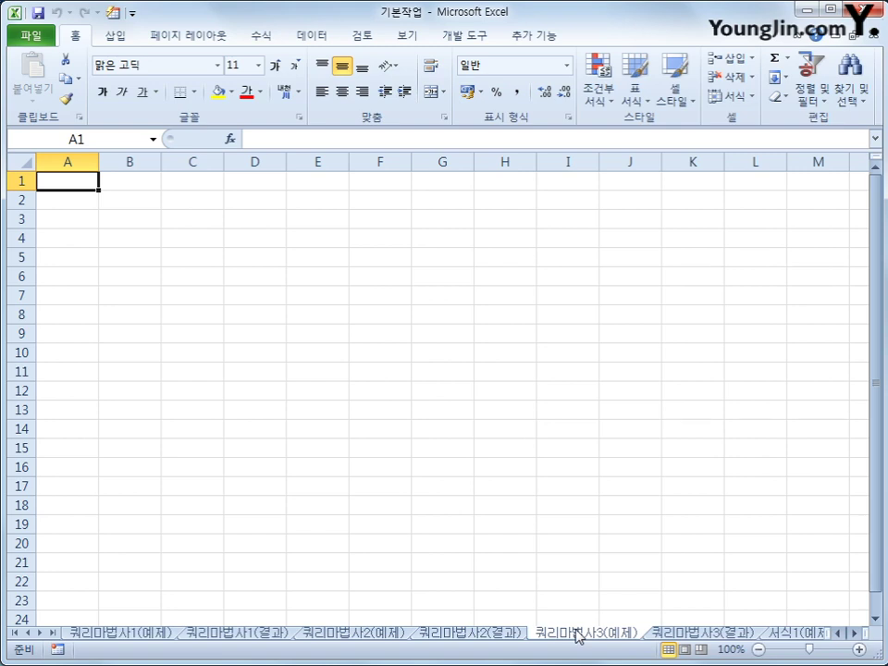
pyautogui.click(305, 37)
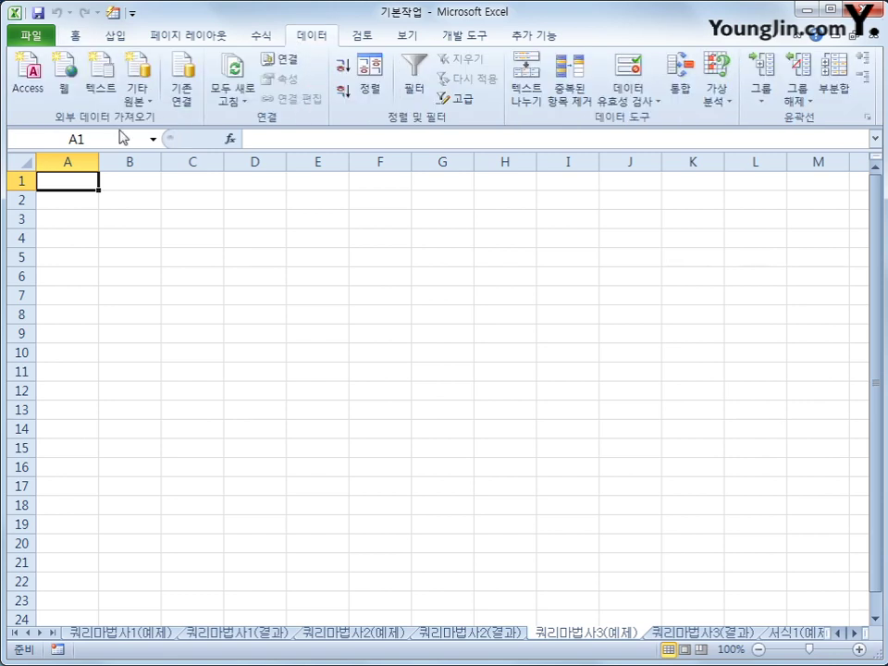
pyautogui.click(136, 94)
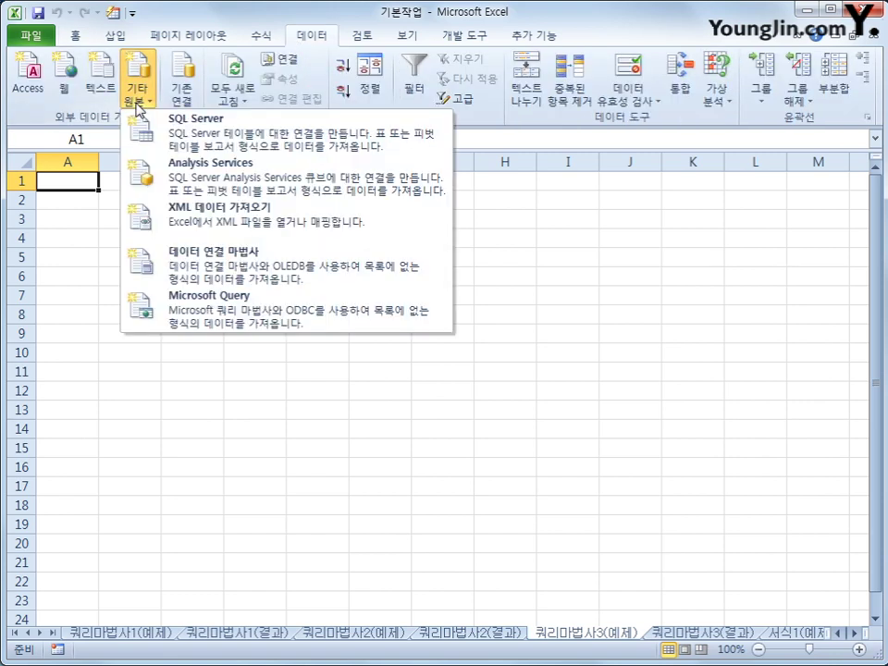
pyautogui.click(212, 316)
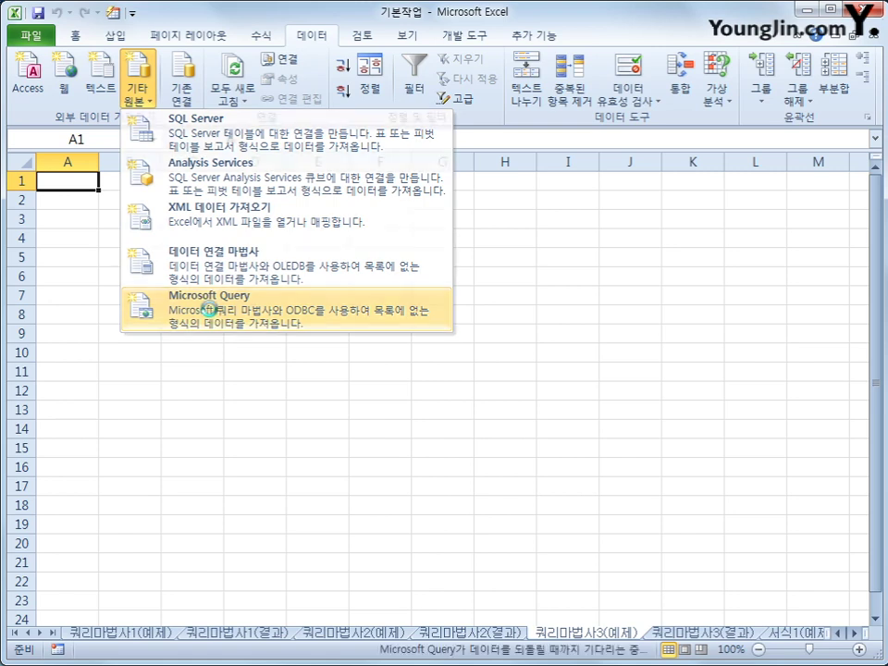
pyautogui.click(383, 400)
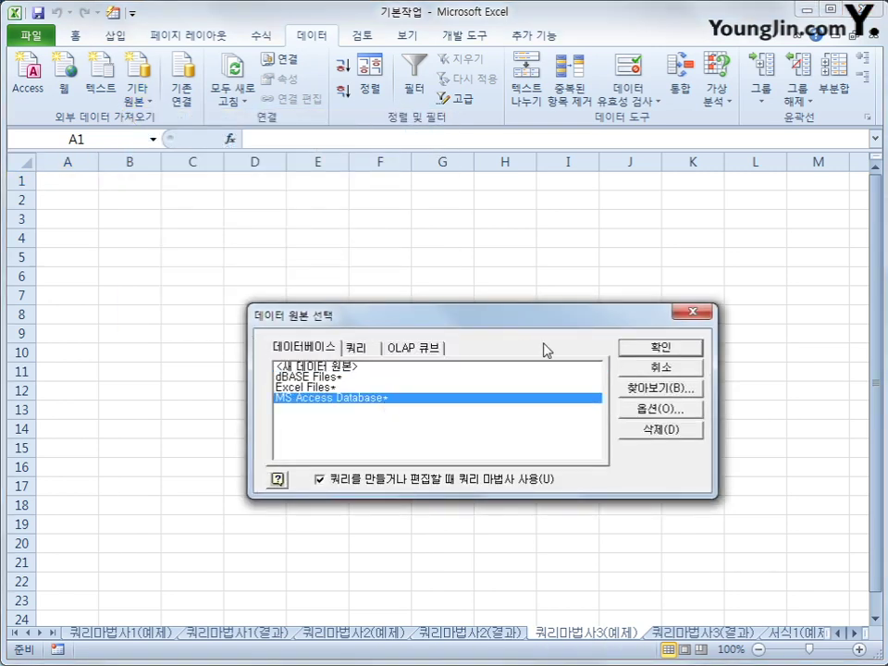
pyautogui.click(641, 348)
pyautogui.moveTo(2, 2); pyautogui.dragTo(570, 195)
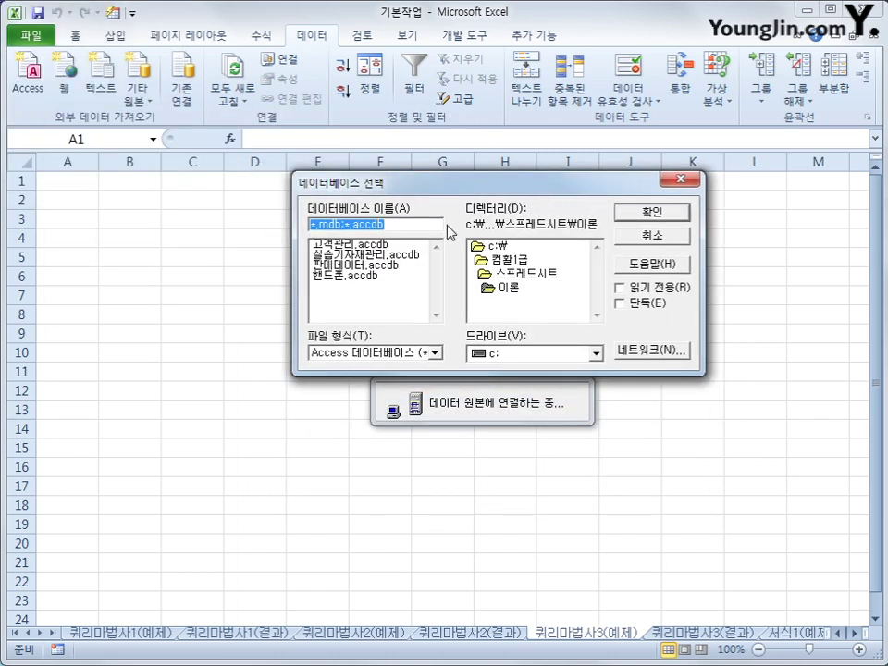
pyautogui.click(359, 256)
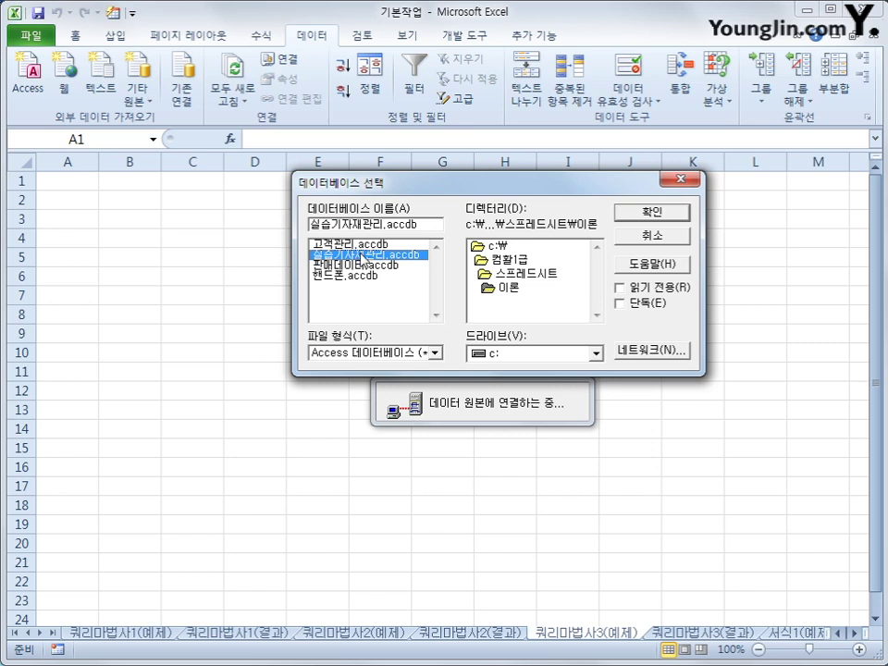
pyautogui.click(628, 210)
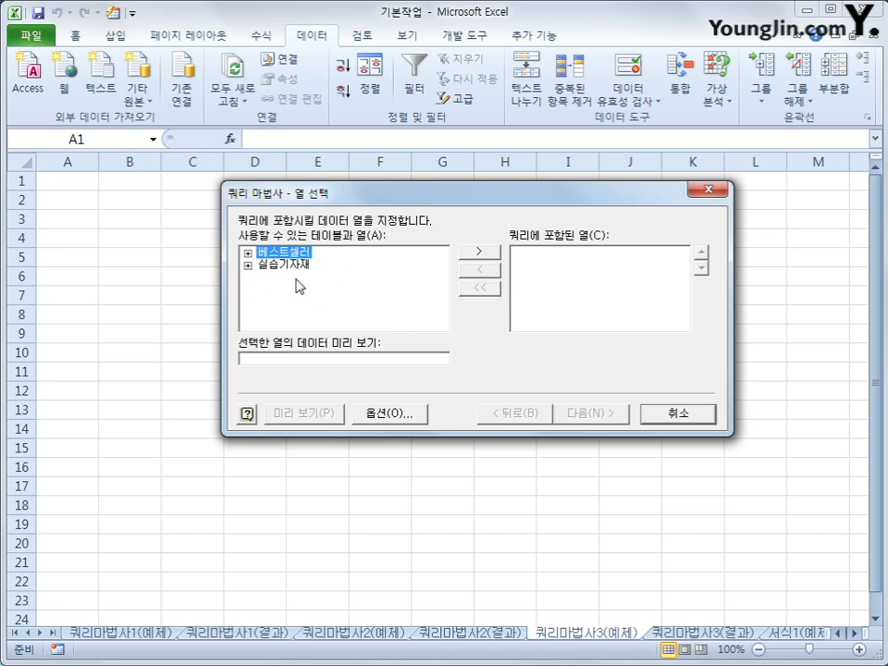
# Include 기자재명, 규격, 수량, 구입단가, 총금액 and 구입일자 from the 실습기자재 table in the query, in that order.
pyautogui.press('Down')
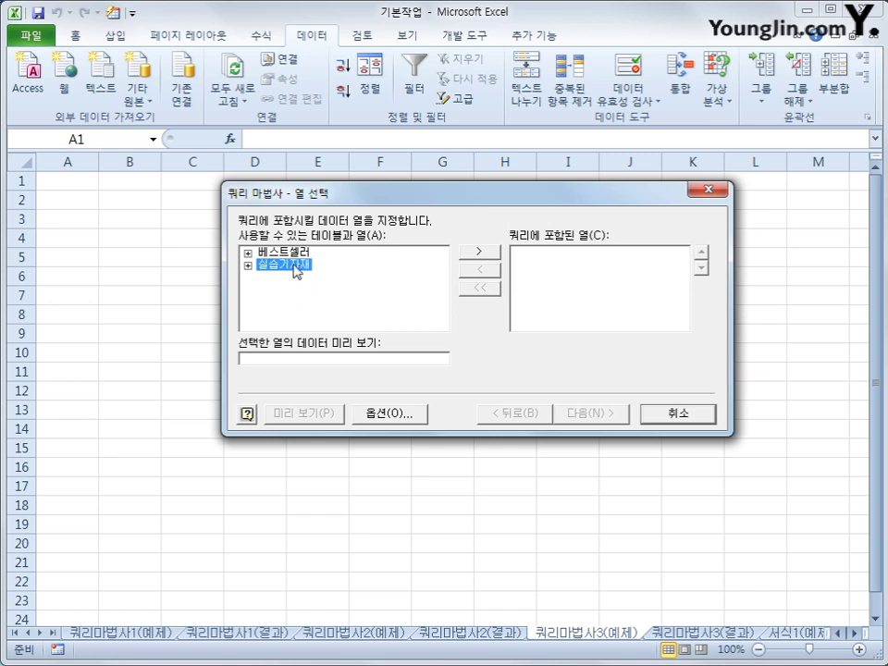
pyautogui.doubleClick(294, 266)
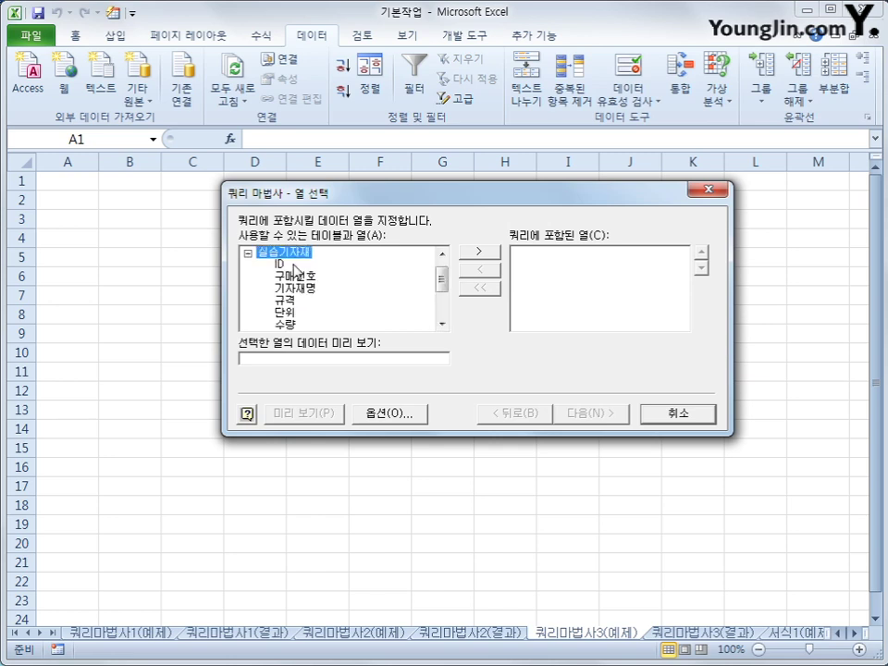
pyautogui.click(296, 291)
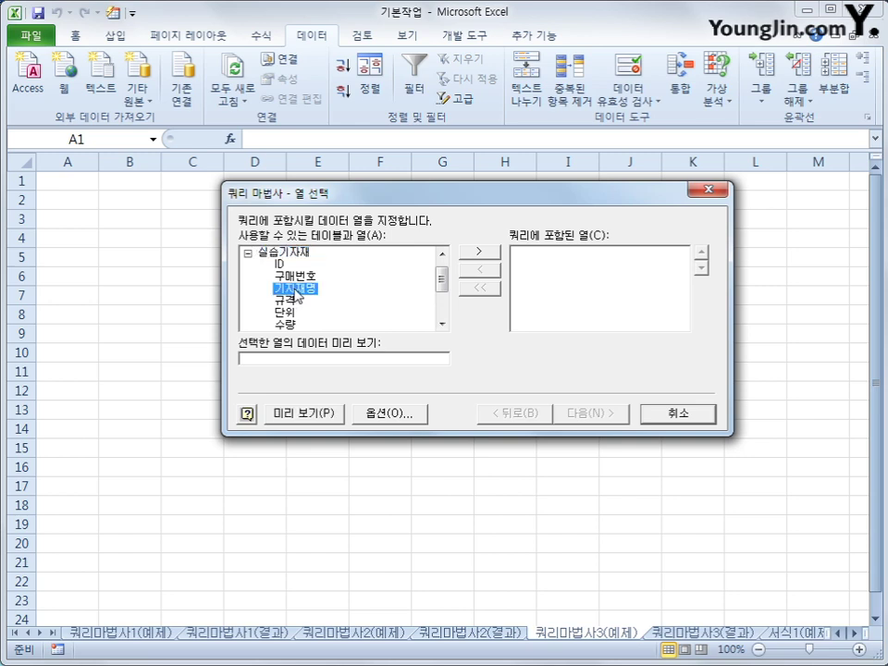
pyautogui.doubleClick(296, 290)
pyautogui.doubleClick(296, 289)
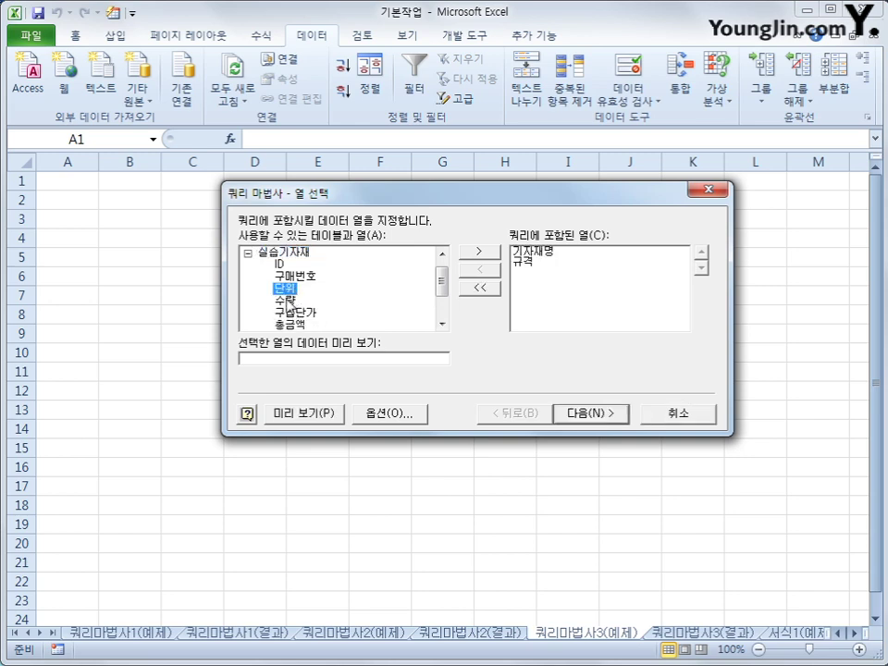
pyautogui.doubleClick(290, 301)
pyautogui.doubleClick(291, 301)
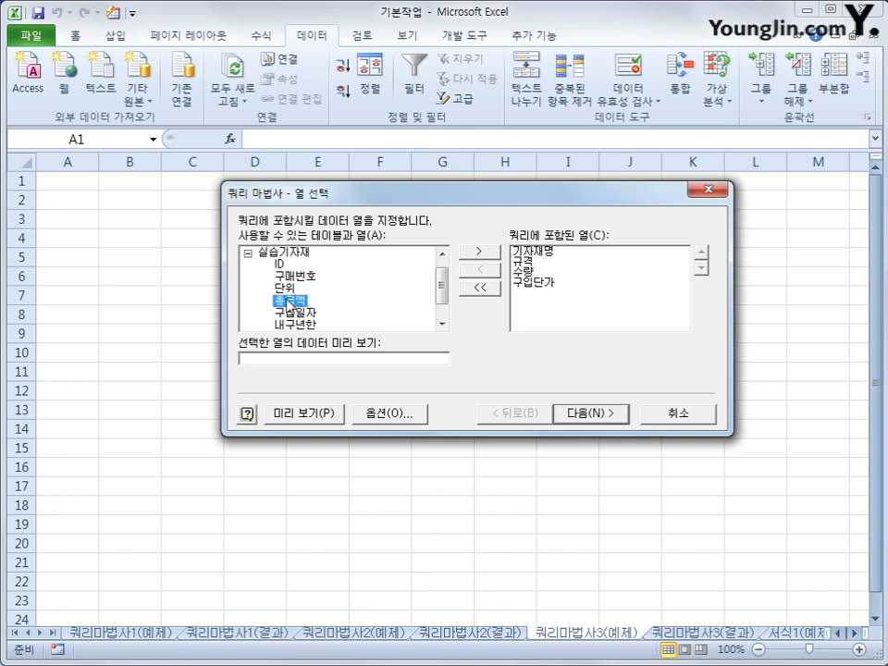
pyautogui.doubleClick(290, 301)
pyautogui.doubleClick(291, 300)
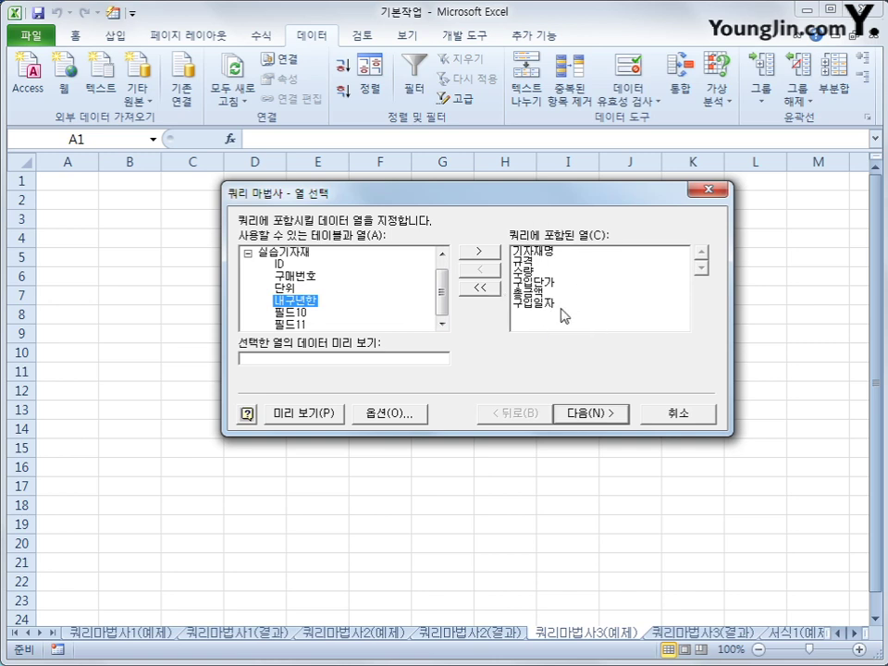
# Proceed to data filtering and filter the query rows on 구입일자 with the condition >= 2006-1-1.
pyautogui.click(600, 415)
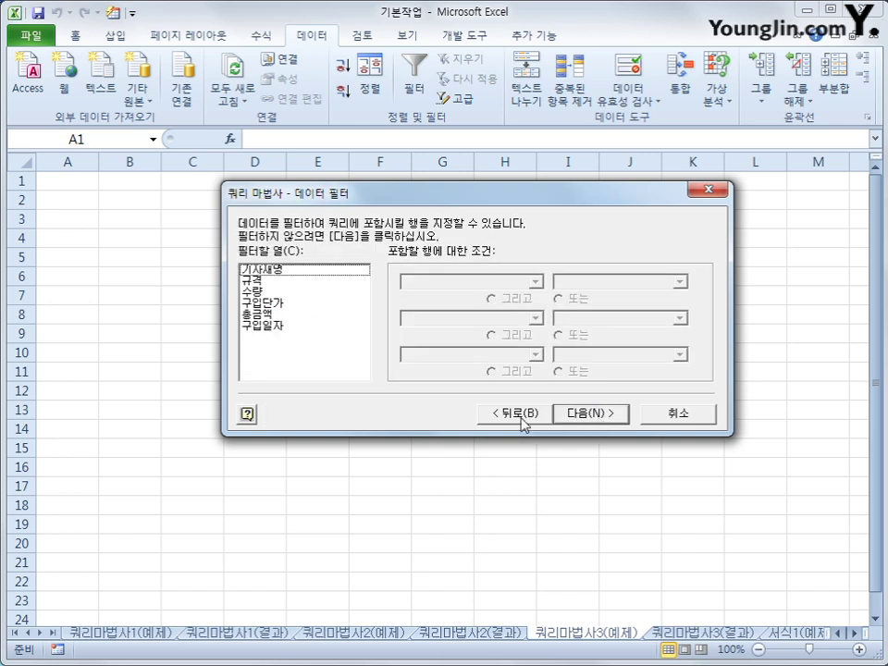
pyautogui.click(303, 328)
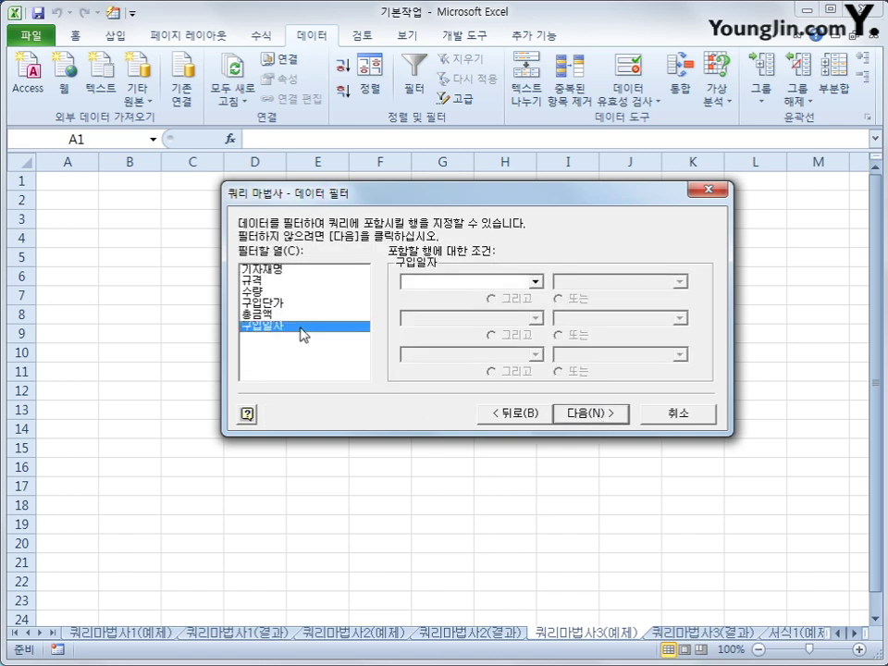
pyautogui.click(468, 282)
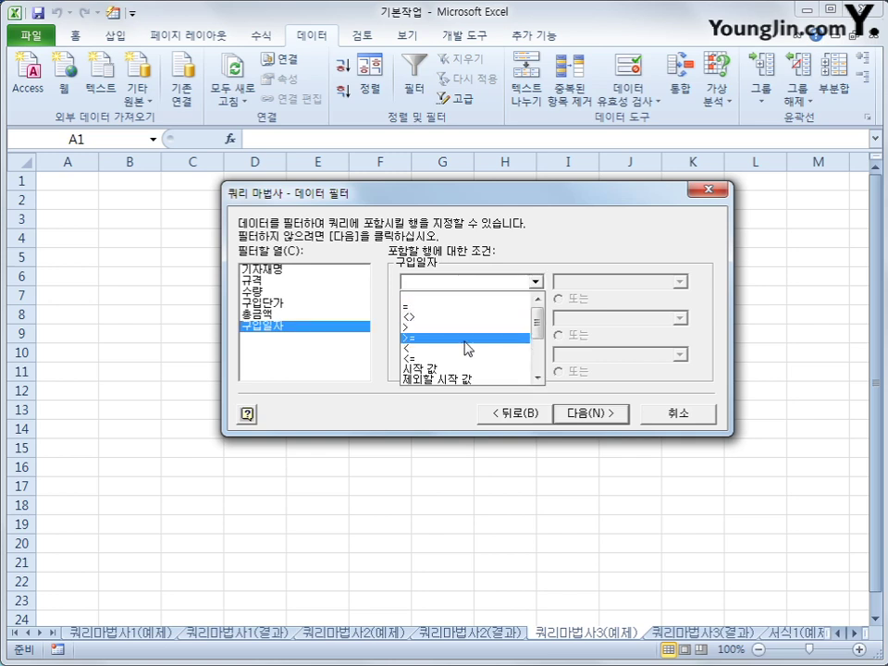
pyautogui.click(468, 339)
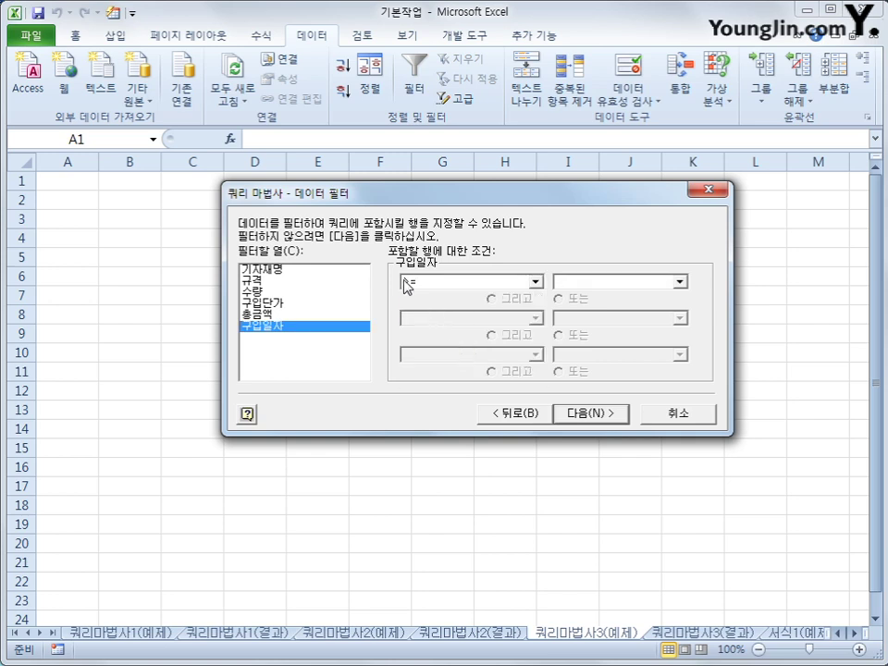
pyautogui.click(564, 285)
pyautogui.write('2006-1')
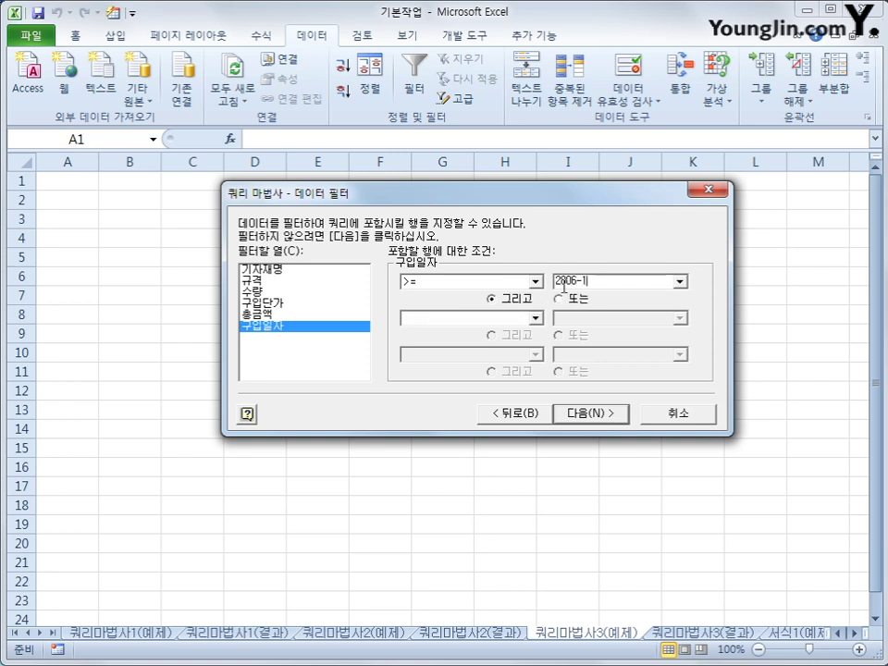
pyautogui.write('-1')
# Add a filter on 수량 with the condition >= 1.
pyautogui.click(342, 296)
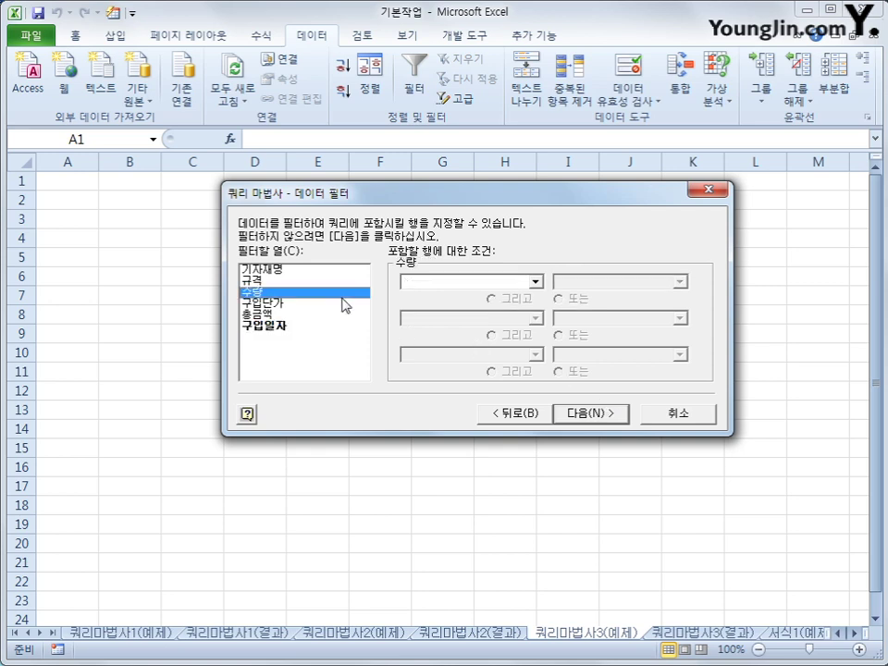
pyautogui.click(460, 287)
pyautogui.click(467, 338)
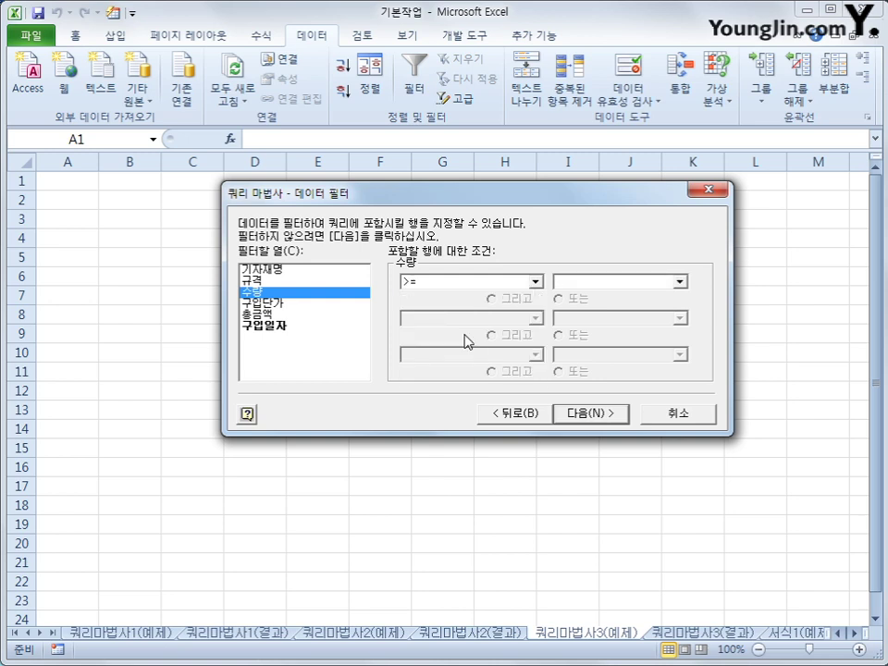
pyautogui.write('1')
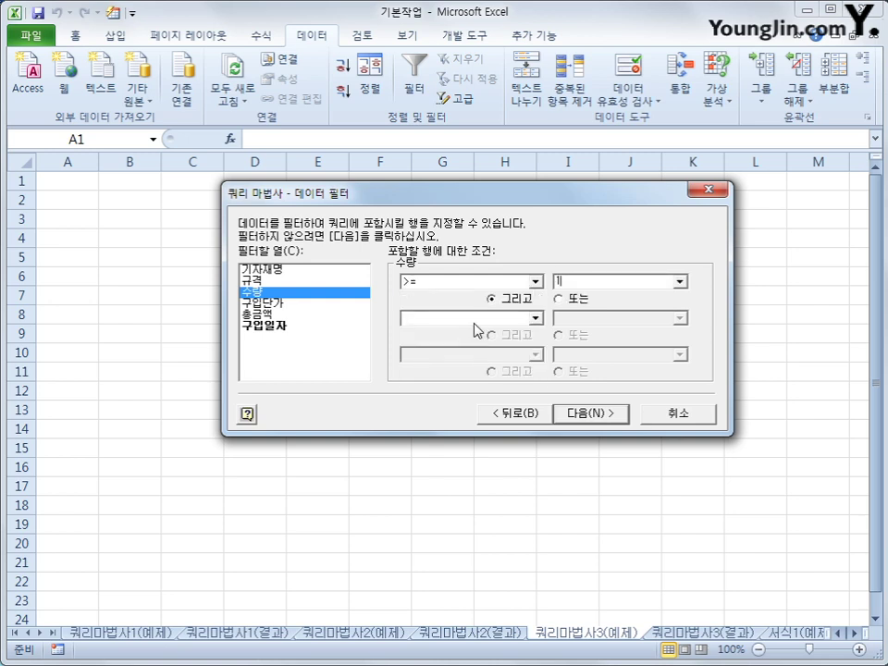
# Add a second condition <= 10 to the 수량 filter, joined with 그리고, and proceed to the sort order.
pyautogui.click(475, 319)
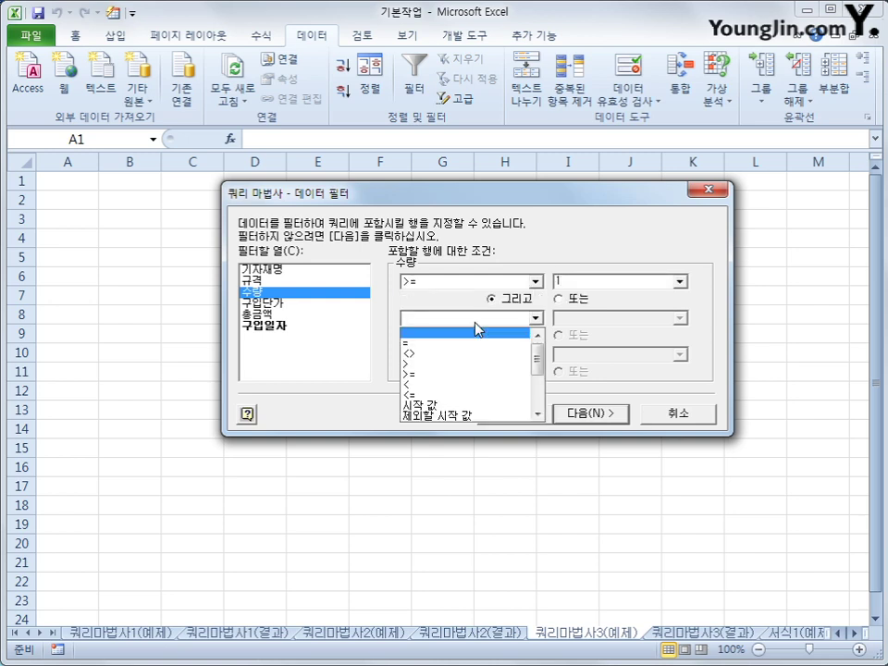
pyautogui.click(480, 399)
pyautogui.press('Tab')
pyautogui.write('10')
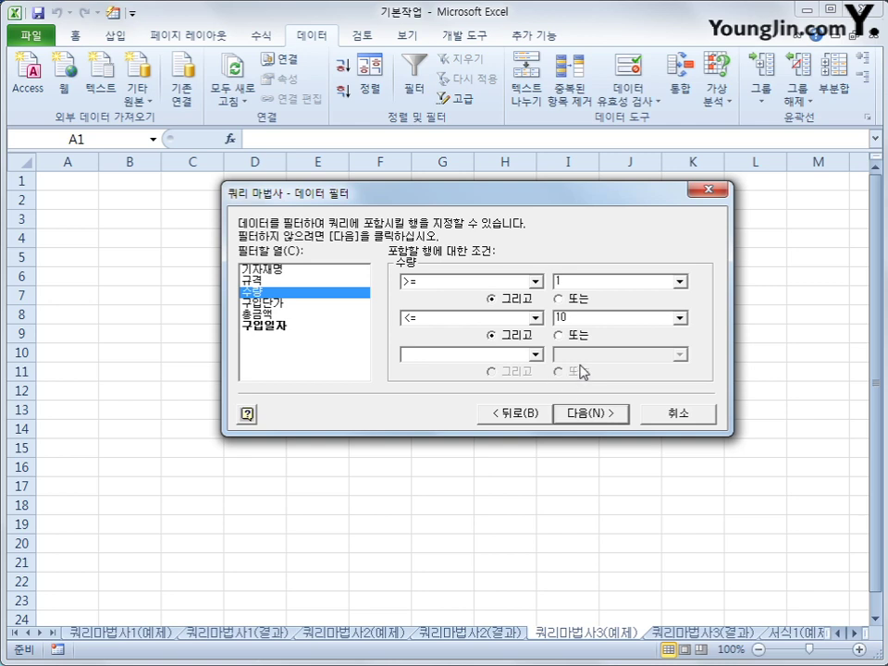
pyautogui.click(593, 419)
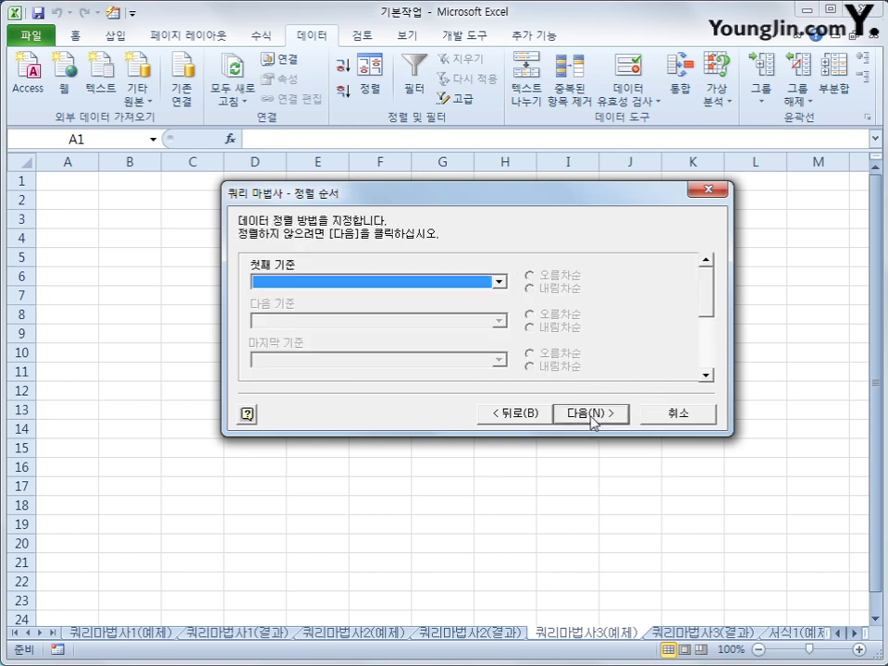
# Sort the query by 구입일자 in descending order (내림차순), then by 기자재명 in ascending order (오름차순).
pyautogui.click(403, 282)
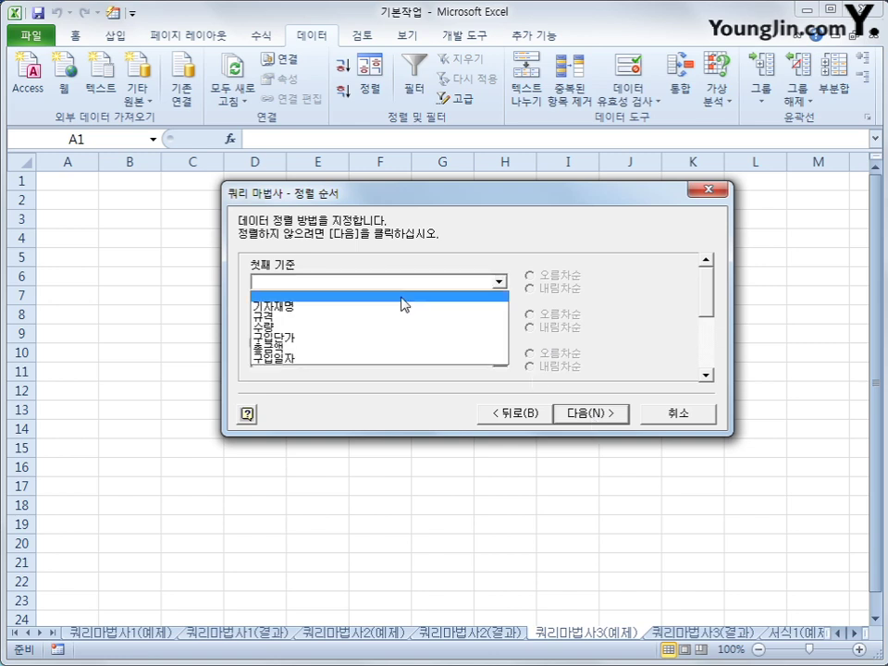
pyautogui.click(396, 360)
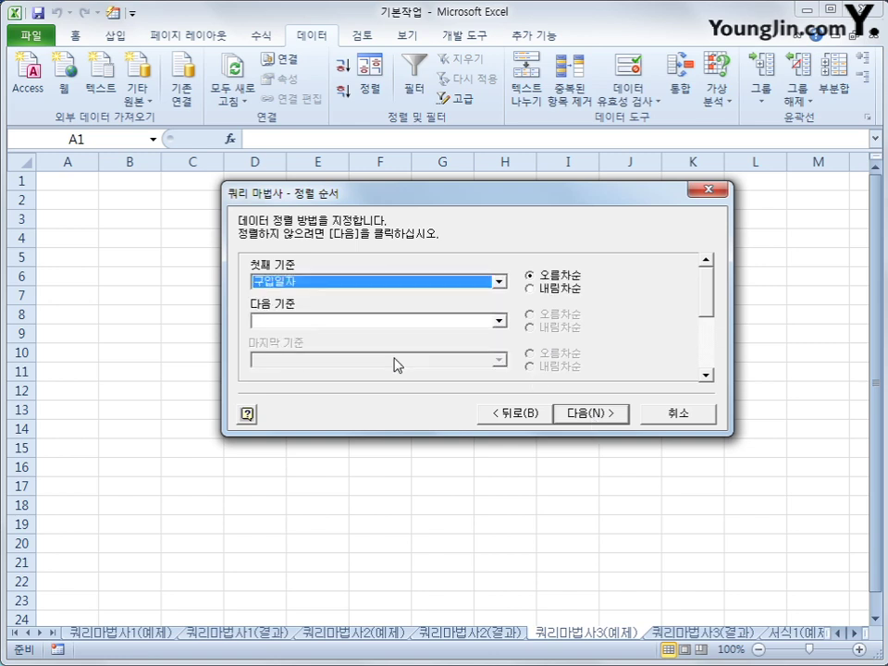
pyautogui.click(539, 291)
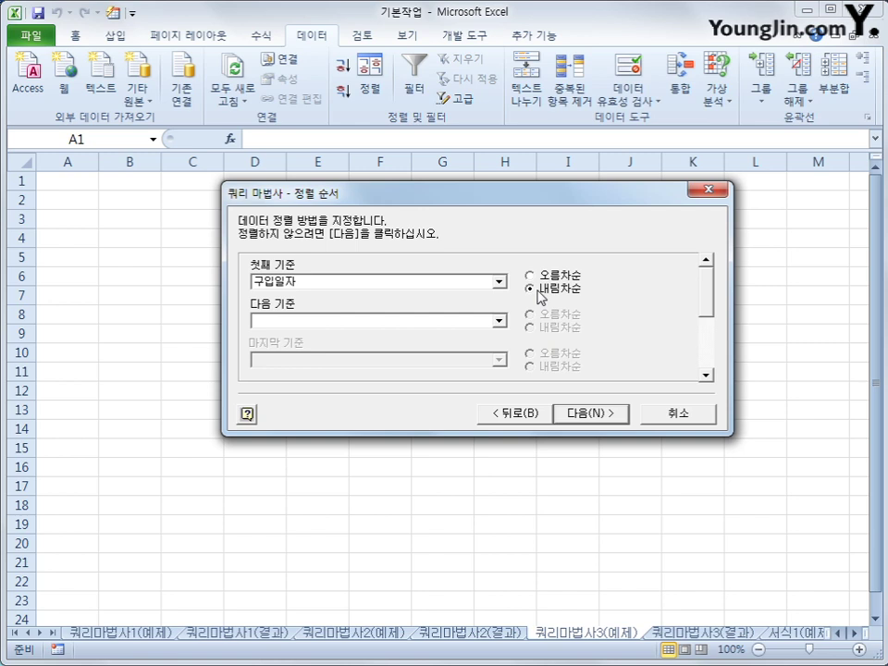
pyautogui.click(476, 322)
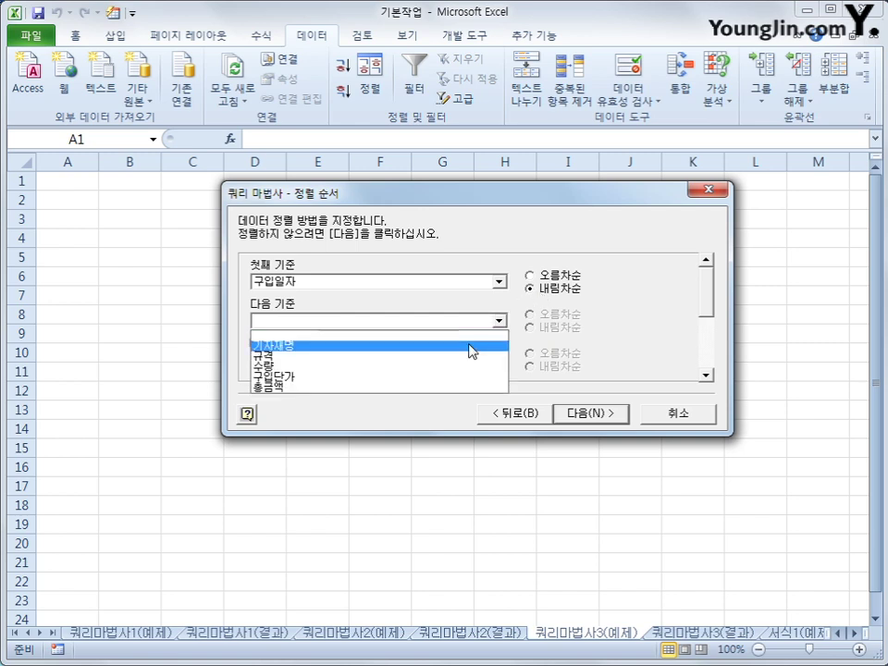
pyautogui.click(471, 347)
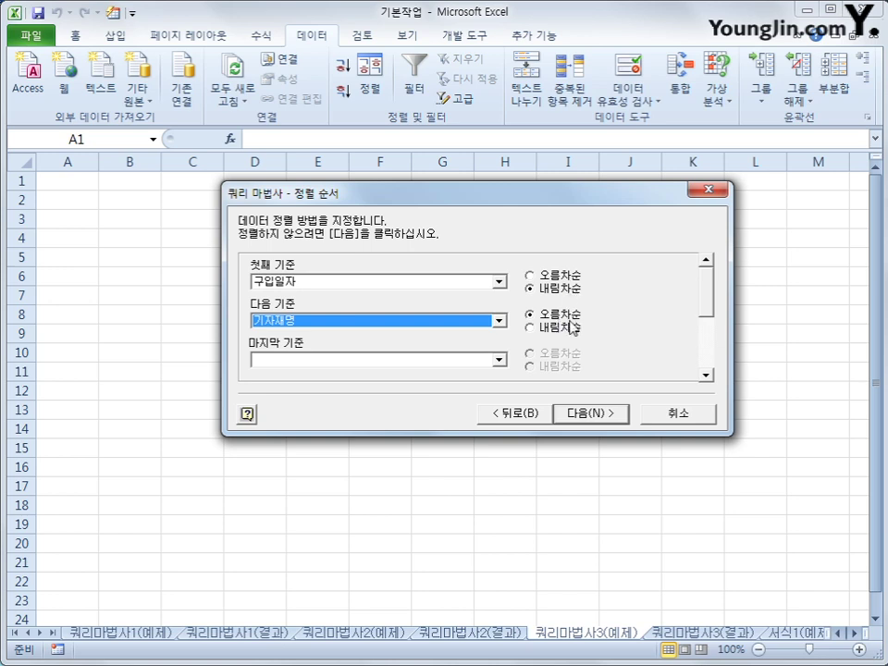
# Finish the query and import its data as a table (표) into the existing worksheet at $A$1.
pyautogui.click(587, 416)
pyautogui.click(587, 415)
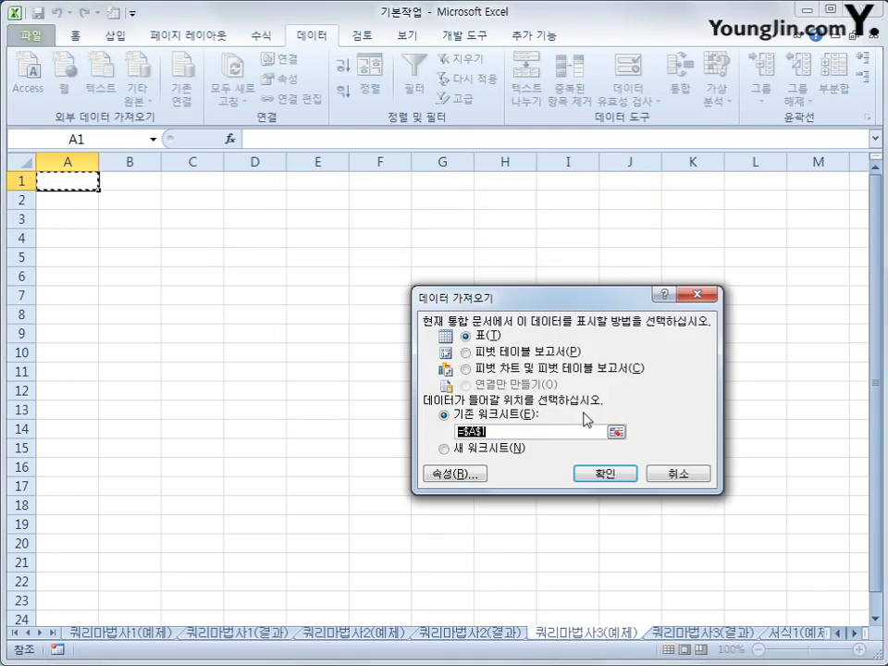
pyautogui.click(606, 474)
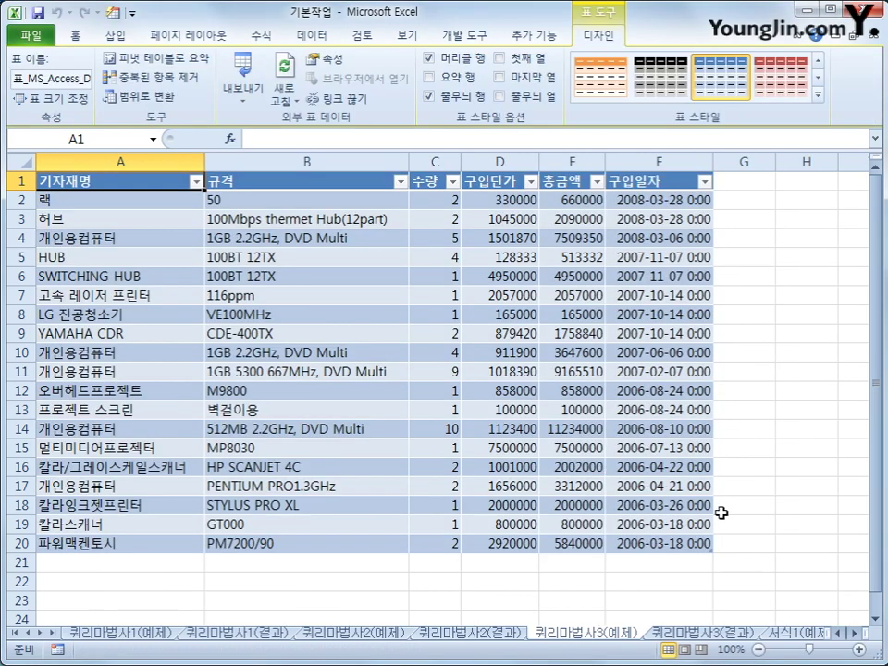